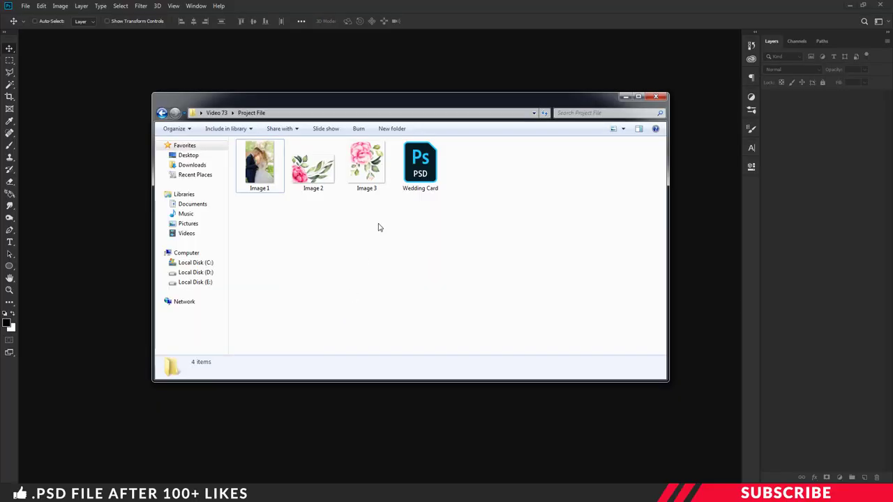
- Open Wedding Card.psd from the Project File folder
{"action": "double_click", "coordinate": [428, 173]}
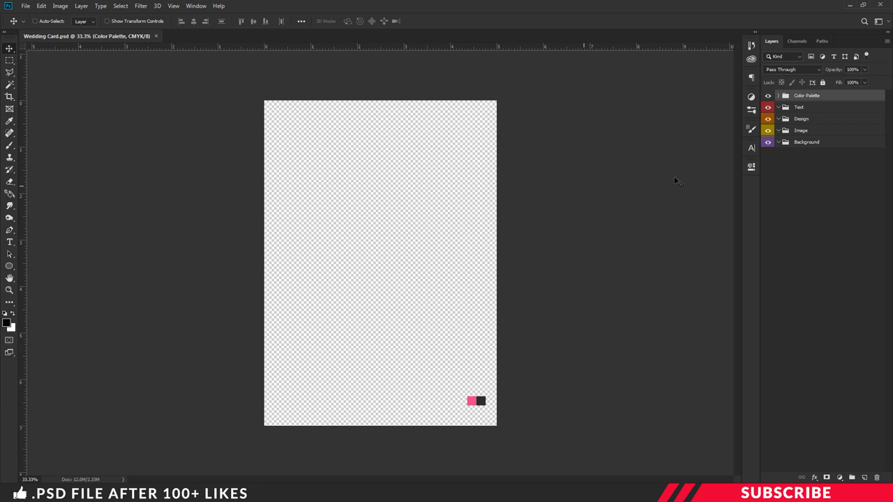
- Add Layer 1 inside the Background group and fill it with solid white
{"action": "left_click", "coordinate": [768, 98]}
{"action": "left_click", "coordinate": [768, 98]}
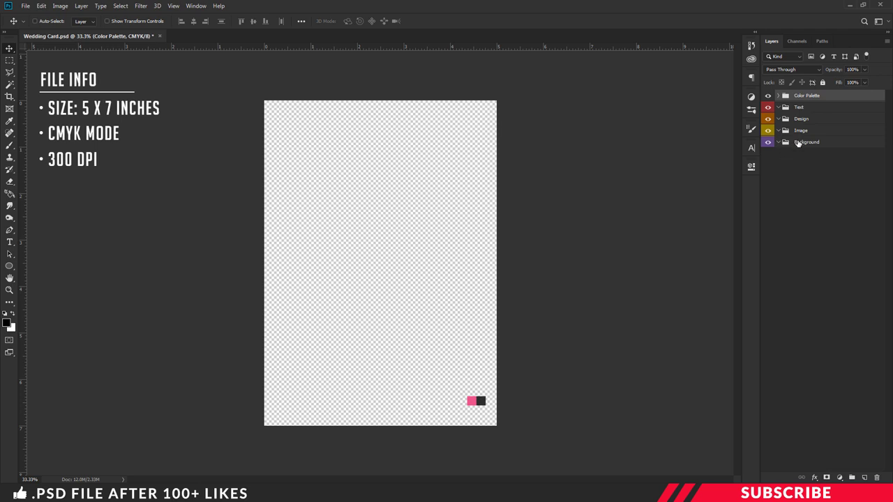
{"action": "left_click", "coordinate": [828, 147]}
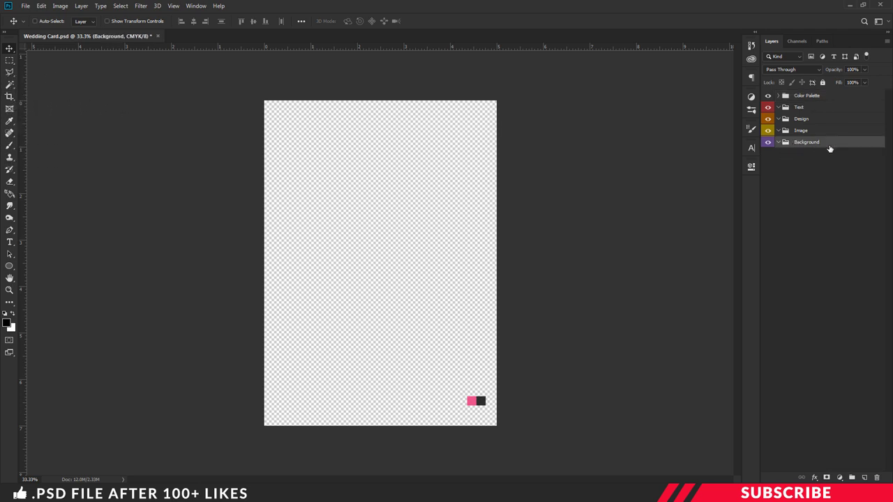
{"action": "left_click", "coordinate": [865, 478]}
{"action": "left_click", "coordinate": [7, 322]}
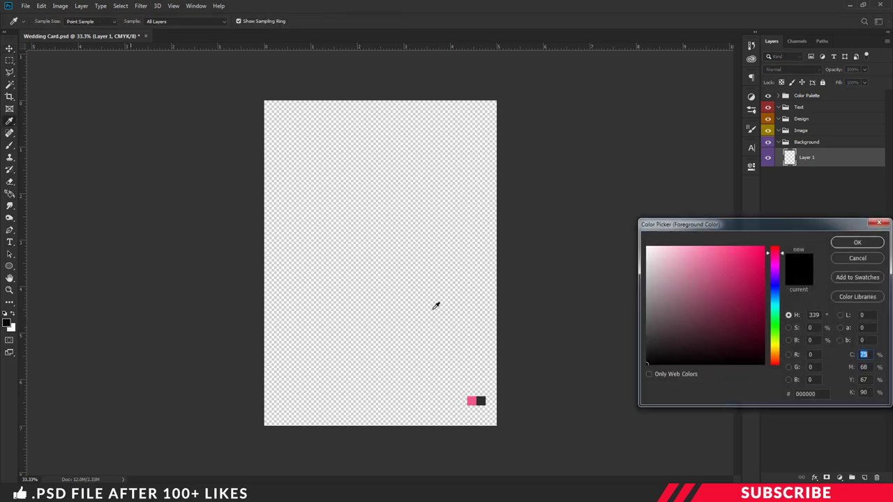
{"action": "left_click_drag", "start_coordinate": [715, 286], "coordinate": [640, 237]}
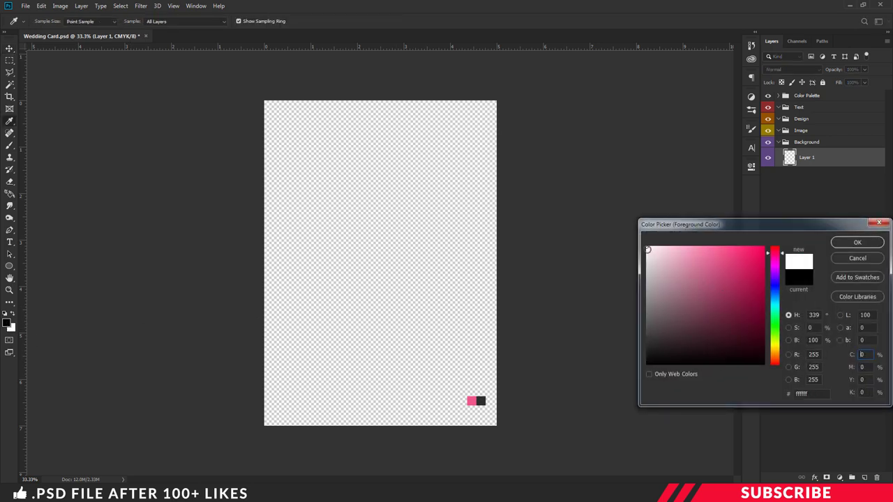
{"action": "left_click", "coordinate": [858, 243]}
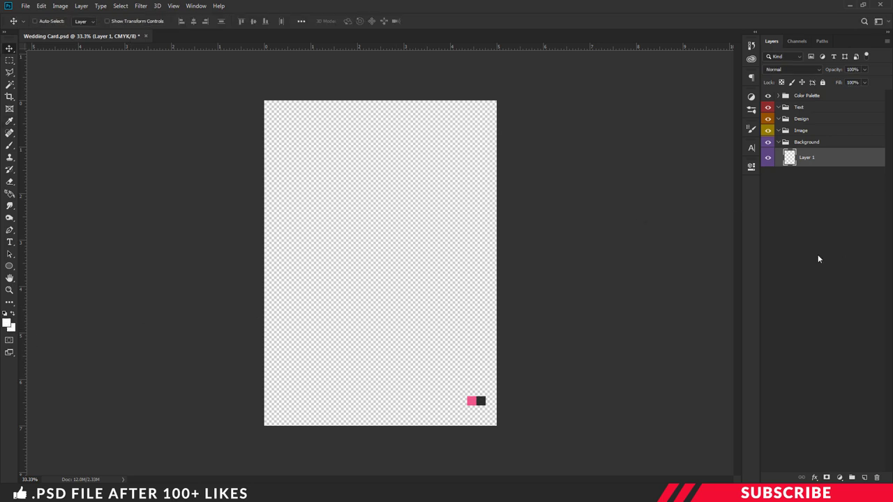
{"action": "key", "text": "alt+BackSpace"}
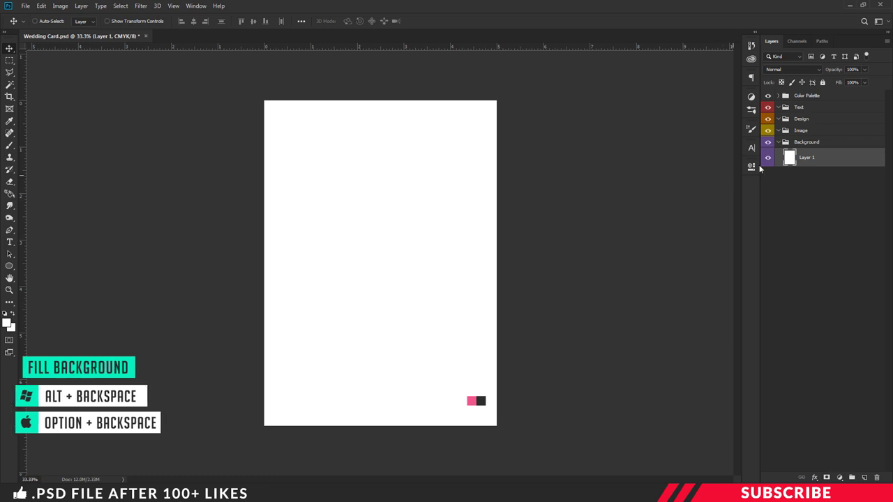
{"action": "left_click", "coordinate": [802, 132]}
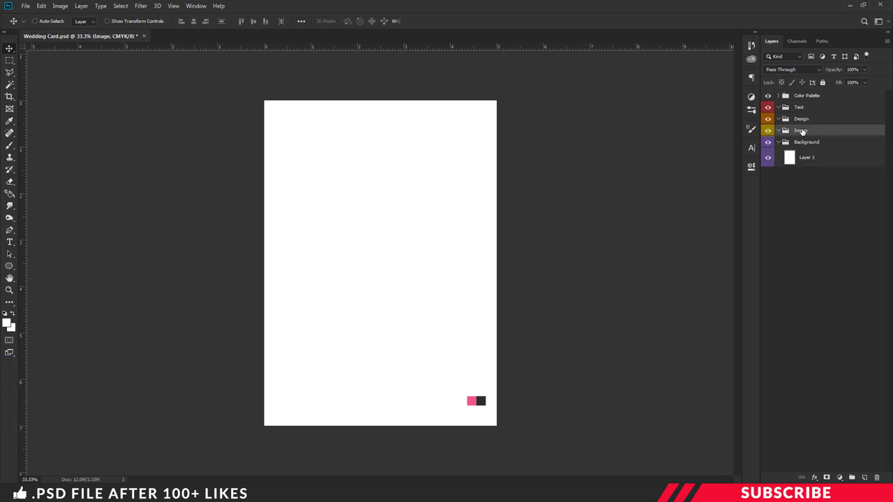
- Add a layer in the Image group and draw a black ellipse over the card's top-right
{"action": "left_click", "coordinate": [865, 477]}
{"action": "left_click", "coordinate": [7, 322]}
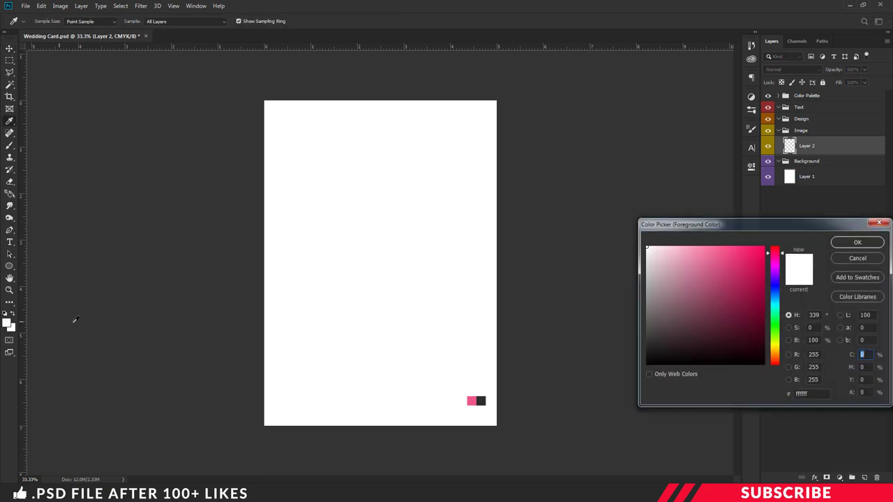
{"action": "left_click", "coordinate": [648, 363]}
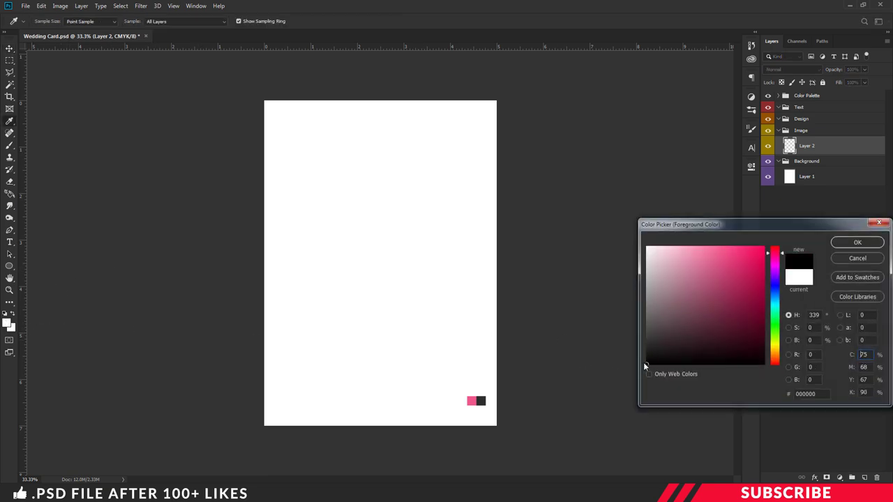
{"action": "left_click", "coordinate": [857, 242]}
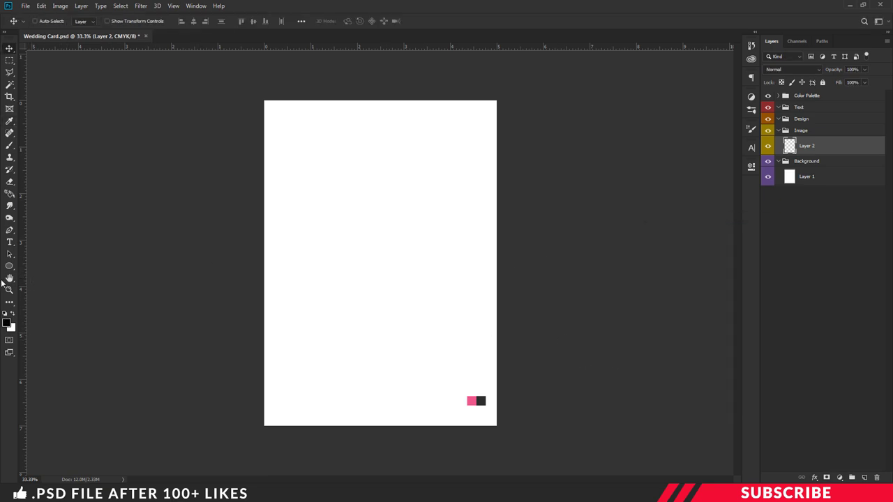
{"action": "left_click", "coordinate": [9, 265]}
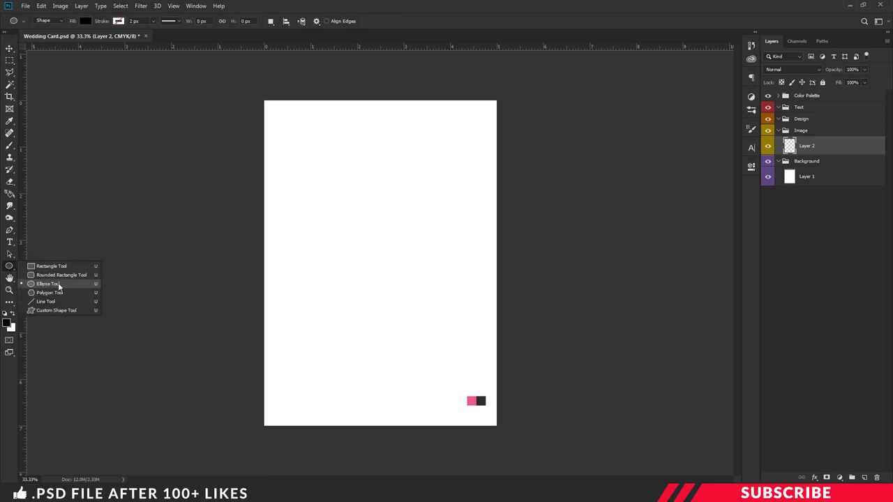
{"action": "left_click", "coordinate": [54, 283]}
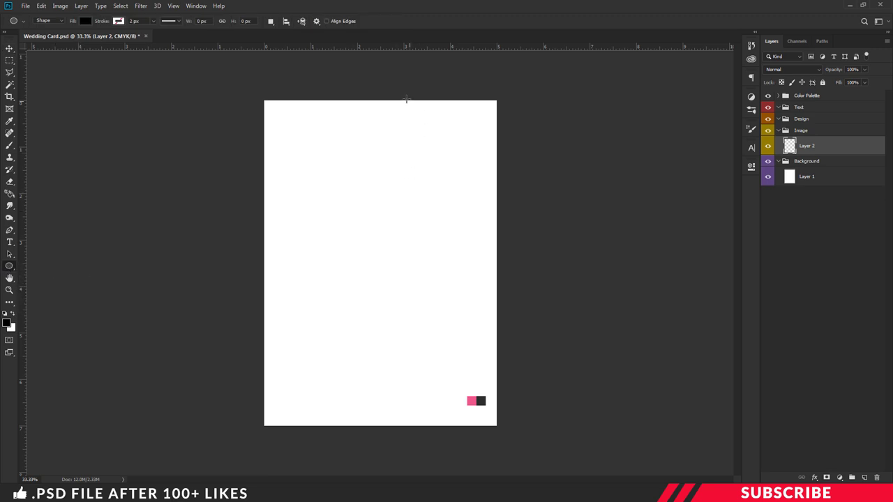
{"action": "left_click_drag", "start_coordinate": [423, 118], "coordinate": [588, 303]}
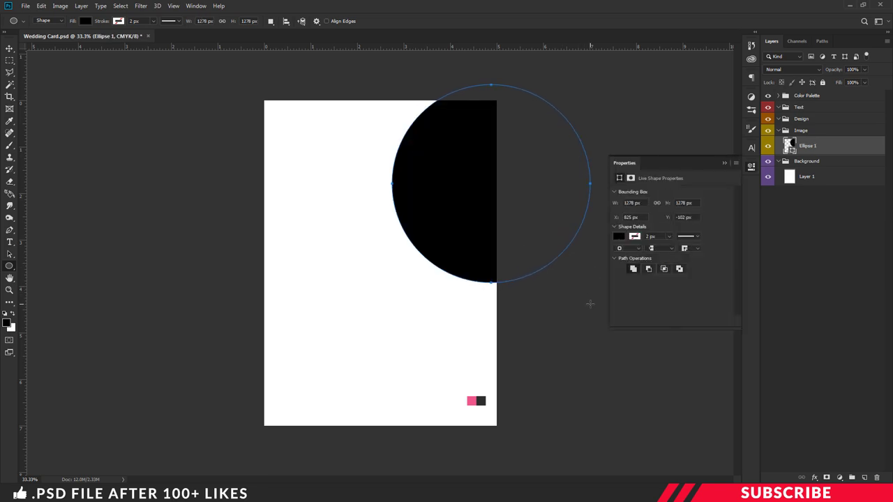
- Move the circle up-left and enlarge it to about 105% so it bleeds off the corner
{"action": "key", "text": "ctrl+t"}
{"action": "left_click_drag", "start_coordinate": [531, 202], "coordinate": [503, 162]}
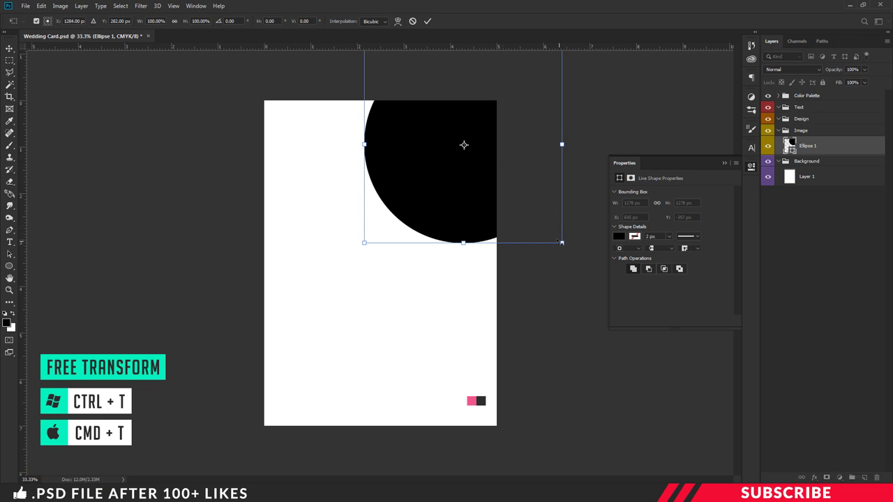
{"action": "left_click_drag", "start_coordinate": [560, 242], "coordinate": [539, 201]}
{"action": "key", "text": "Return"}
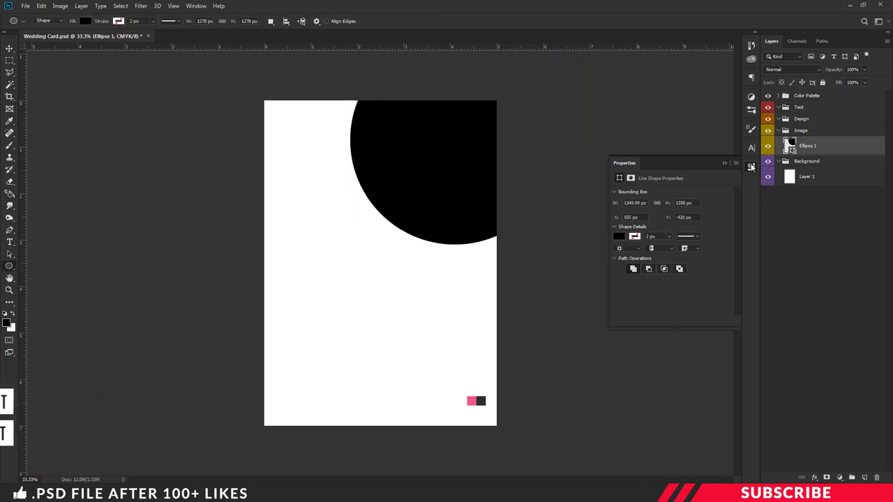
{"action": "left_click", "coordinate": [751, 168]}
{"action": "key", "text": "v"}
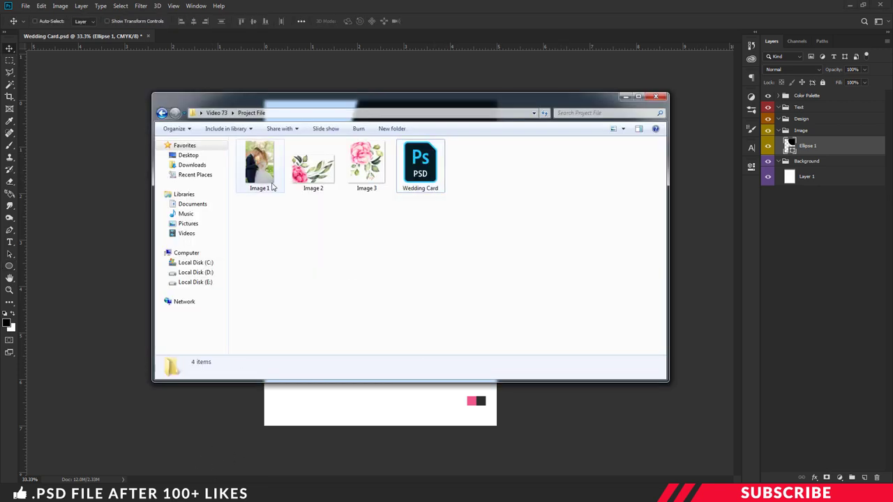
- Paste the Image 1 couple photo into the card and clip it to Ellipse 1
{"action": "left_click", "coordinate": [262, 179]}
{"action": "right_click", "coordinate": [262, 179]}
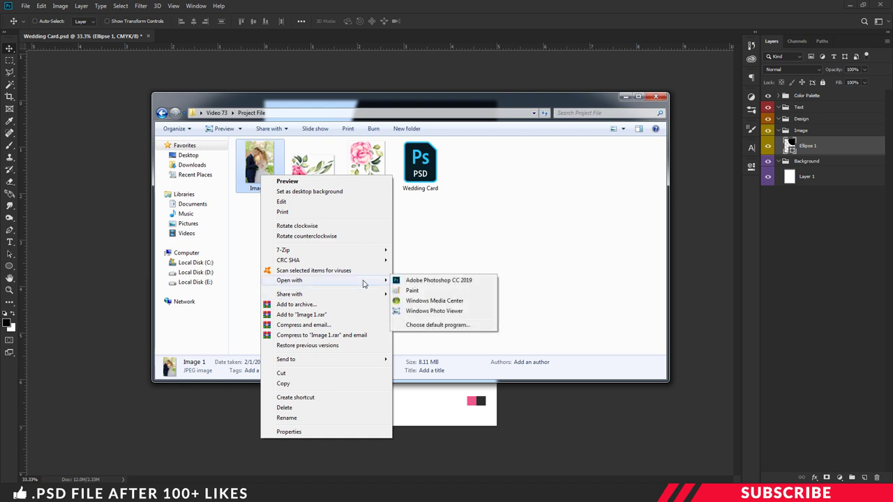
{"action": "left_click", "coordinate": [413, 282]}
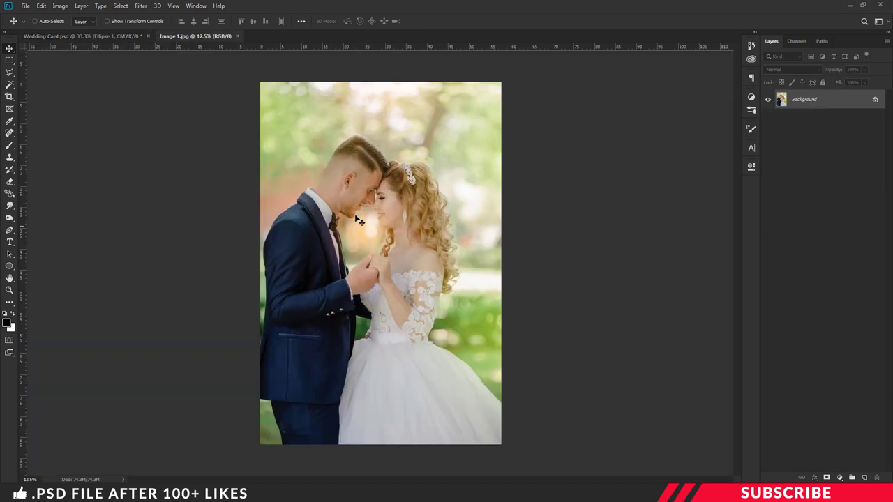
{"action": "left_click_drag", "start_coordinate": [231, 38], "coordinate": [307, 118]}
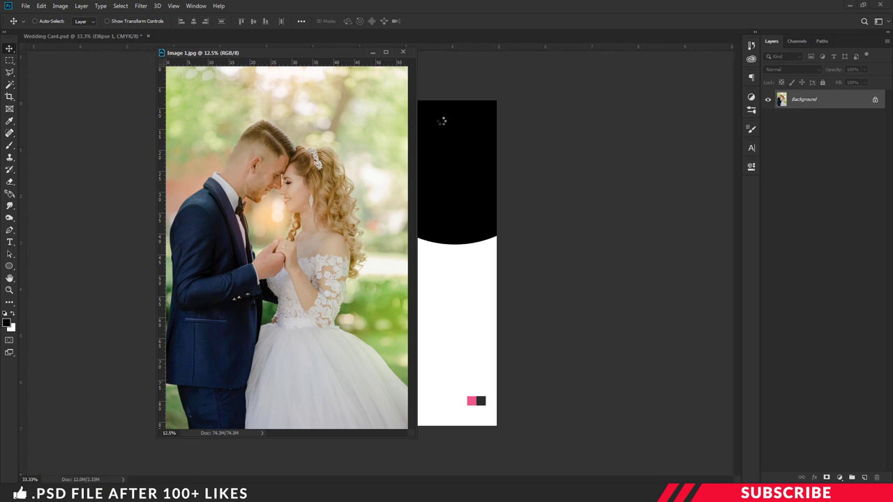
{"action": "left_click", "coordinate": [440, 120]}
{"action": "key", "text": "ctrl+v"}
{"action": "left_click", "coordinate": [403, 53]}
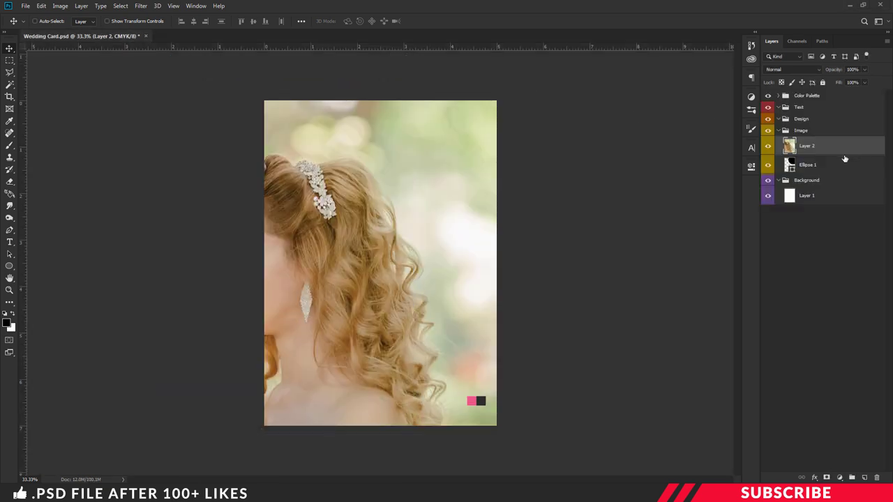
{"action": "mouse_move", "coordinate": [806, 146]}
{"action": "left_mouse_down"}
{"action": "mouse_move", "coordinate": [819, 165]}
{"action": "mouse_move", "coordinate": [825, 156]}
{"action": "left_mouse_up"}
{"action": "right_click", "coordinate": [825, 152]}
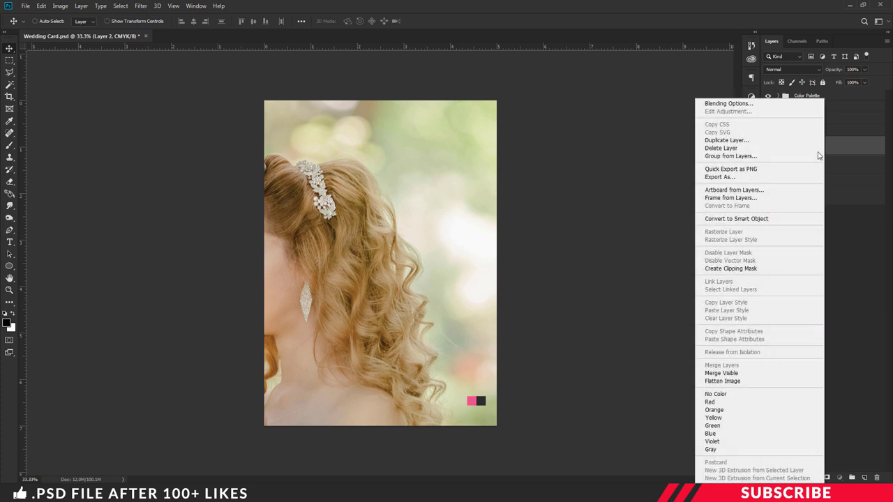
{"action": "left_click", "coordinate": [742, 270]}
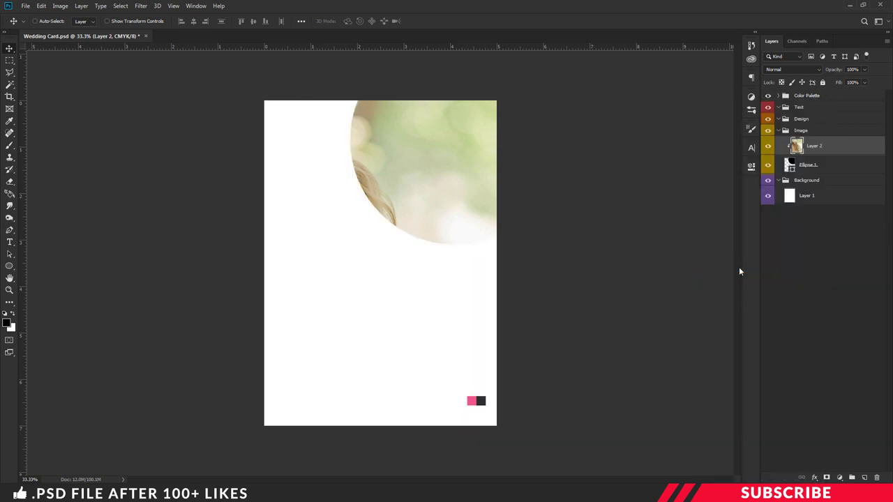
- Scale the couple photo to about 27% and position it to fill the circle
{"action": "key", "text": "ctrl+t"}
{"action": "key", "text": "ctrl+minus"}
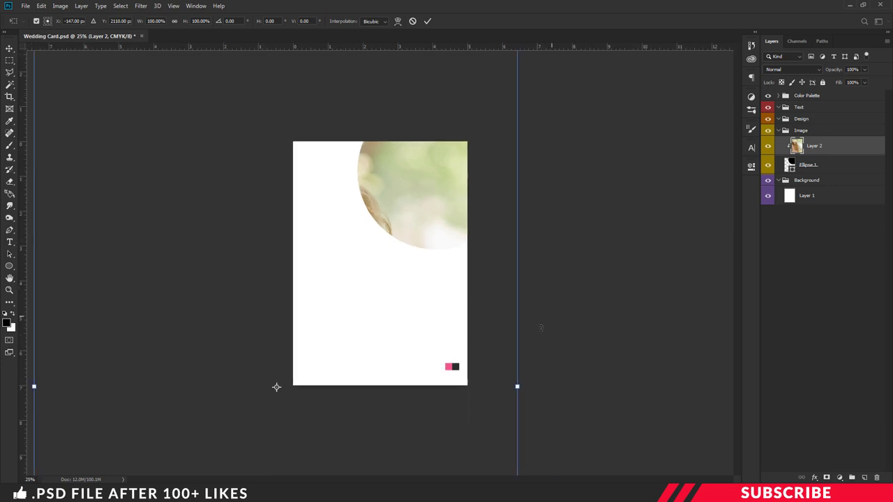
{"action": "left_click_drag", "start_coordinate": [150, 159], "coordinate": [426, 226]}
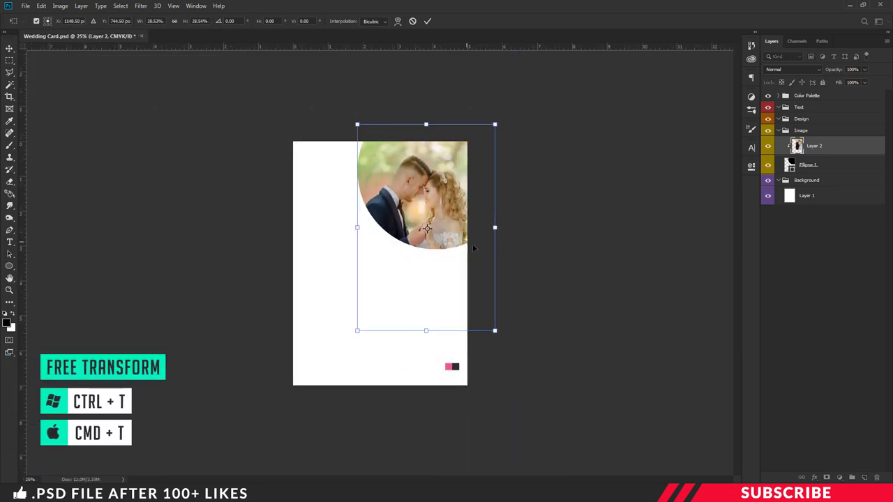
{"action": "key", "text": "ctrl+plus"}
{"action": "mouse_move", "coordinate": [533, 353]}
{"action": "left_mouse_down"}
{"action": "mouse_move", "coordinate": [515, 325]}
{"action": "mouse_move", "coordinate": [527, 335]}
{"action": "mouse_move", "coordinate": [523, 326]}
{"action": "left_mouse_up"}
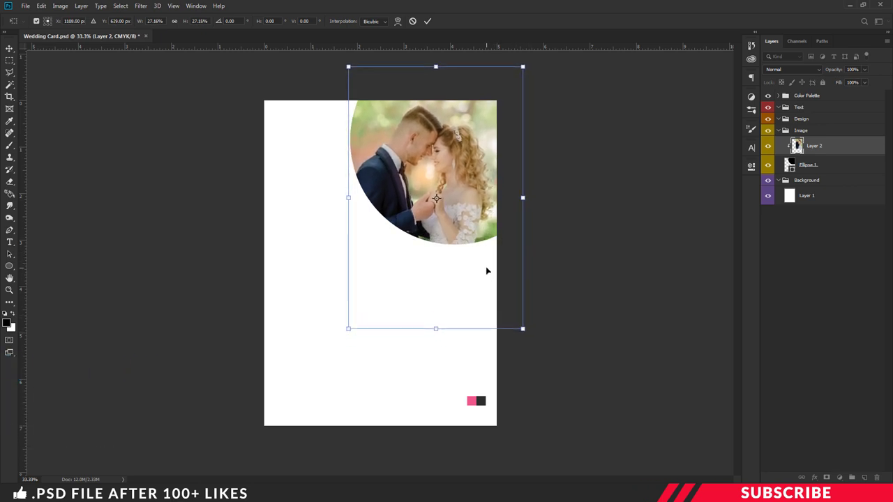
{"action": "key", "text": "Return"}
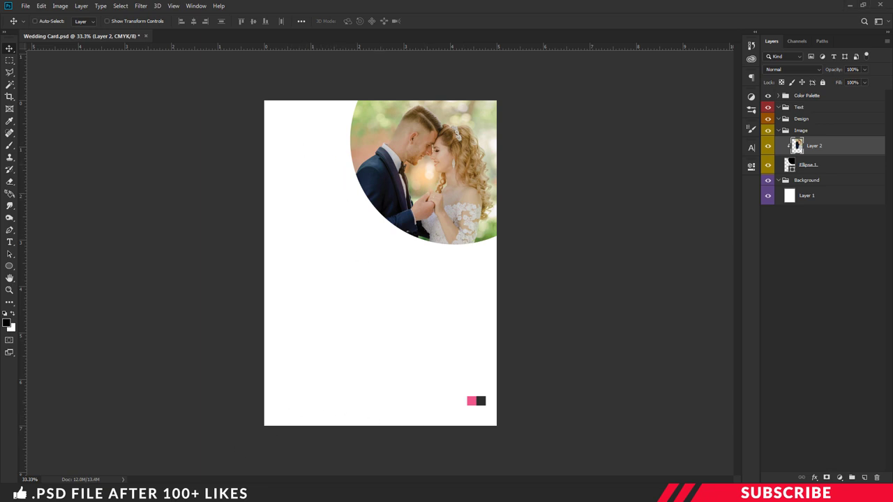
- Open Image 2 and bring its rose-and-leaves artwork into the wedding card
{"action": "left_click", "coordinate": [399, 273]}
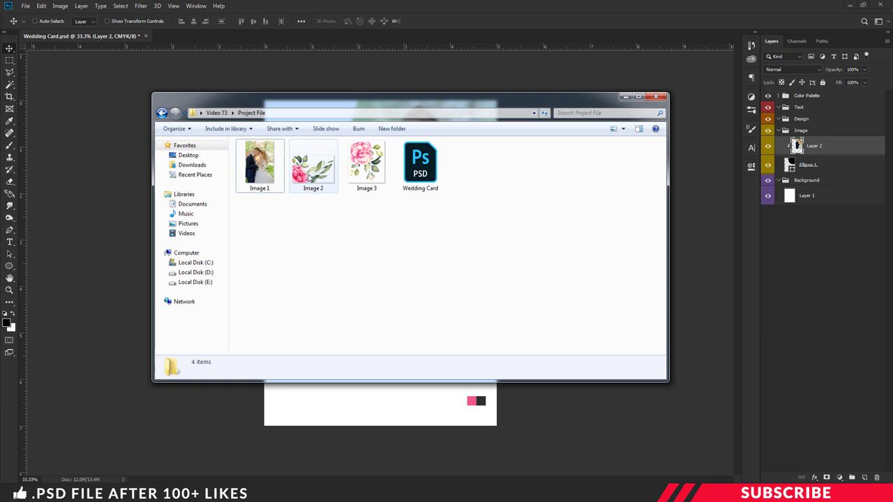
{"action": "right_click", "coordinate": [309, 179]}
{"action": "mouse_move", "coordinate": [337, 290]}
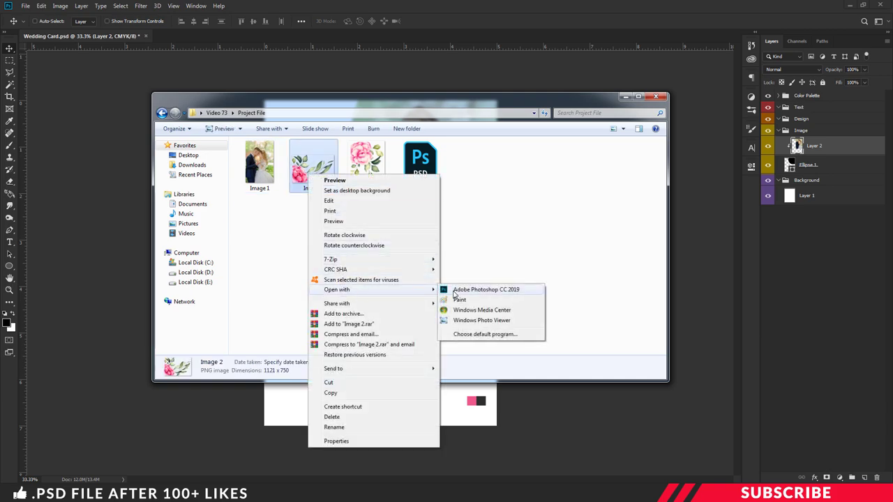
{"action": "left_click", "coordinate": [455, 291]}
{"action": "mouse_move", "coordinate": [235, 39]}
{"action": "left_mouse_down"}
{"action": "mouse_move", "coordinate": [370, 430]}
{"action": "mouse_move", "coordinate": [348, 426]}
{"action": "left_mouse_up"}
{"action": "left_click", "coordinate": [681, 49]}
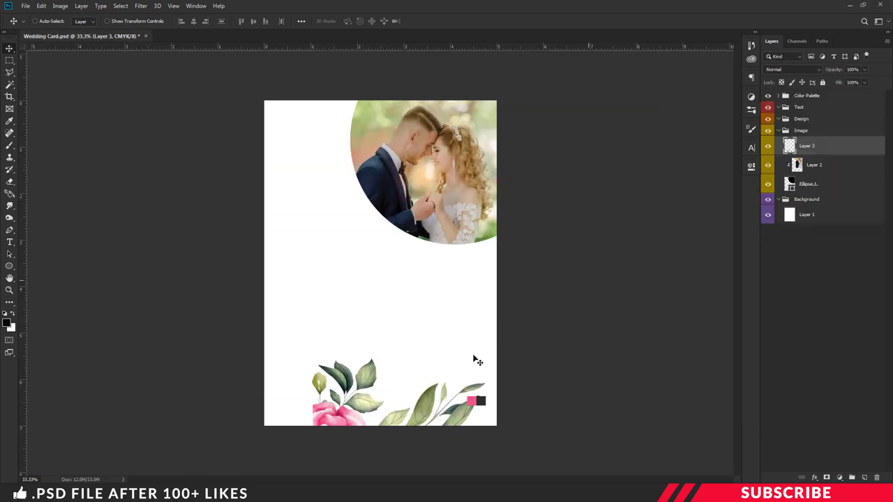
{"action": "left_click_drag", "start_coordinate": [403, 376], "coordinate": [370, 320]}
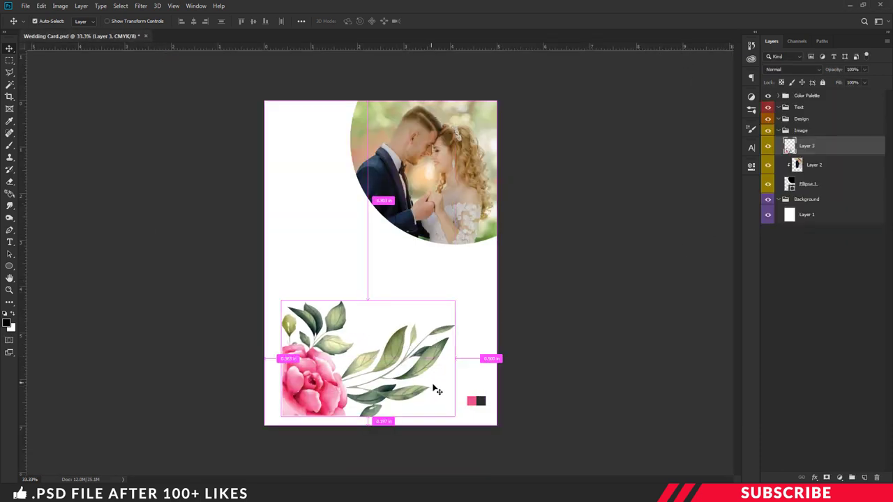
- Scale the floral artwork to 88.4% in the card's bottom-left corner, then return to the image folder
{"action": "key", "text": "ctrl+t"}
{"action": "left_click_drag", "start_coordinate": [457, 300], "coordinate": [432, 314]}
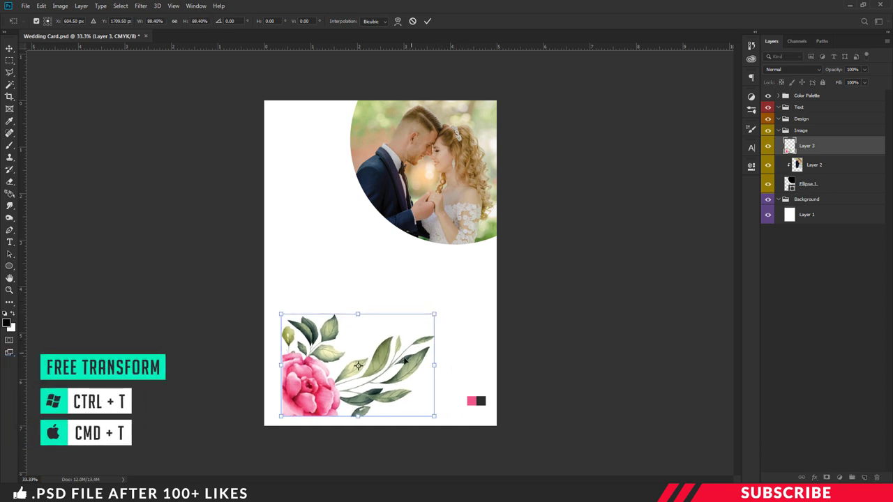
{"action": "left_click_drag", "start_coordinate": [409, 357], "coordinate": [388, 374]}
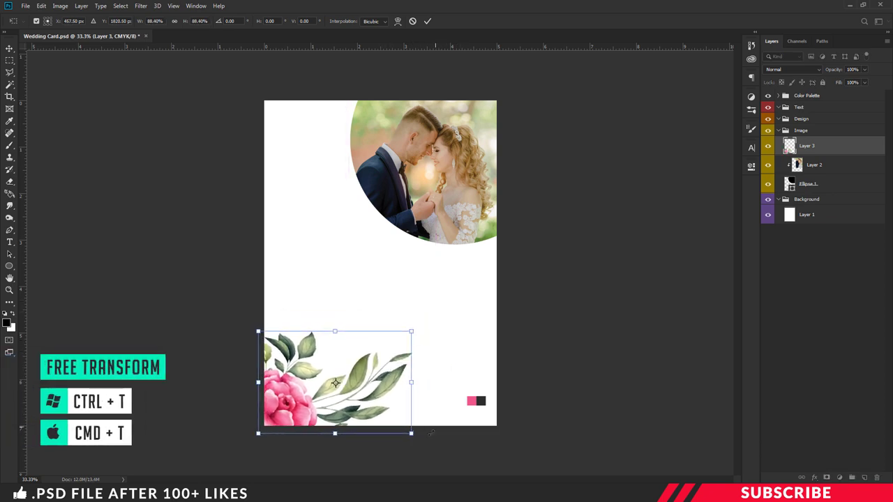
{"action": "key", "text": "Return"}
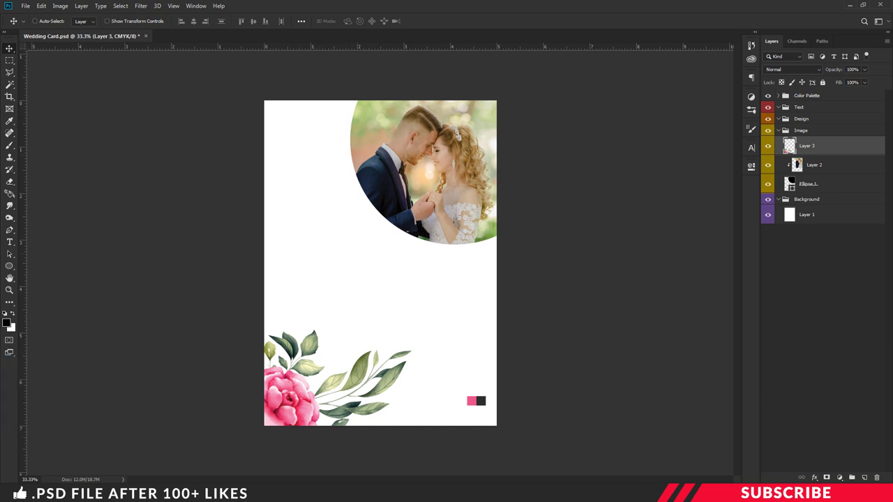
{"action": "left_click", "coordinate": [350, 255]}
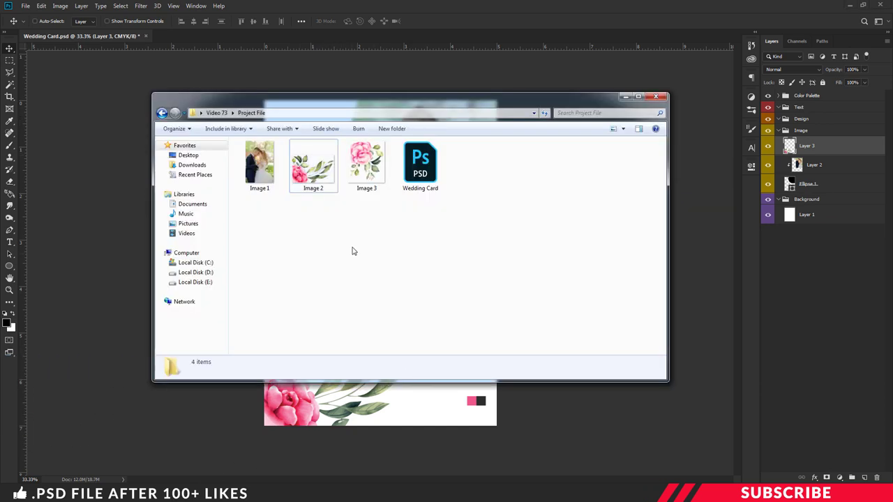
- Open Image 3 and copy its rose bouquet layer into the wedding card
{"action": "right_click", "coordinate": [368, 178]}
{"action": "left_click", "coordinate": [506, 293]}
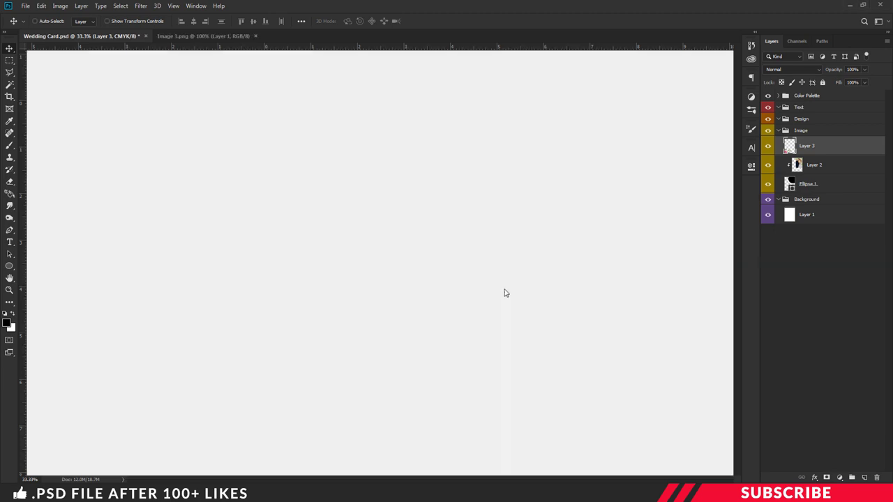
{"action": "left_click_drag", "start_coordinate": [235, 37], "coordinate": [329, 115]}
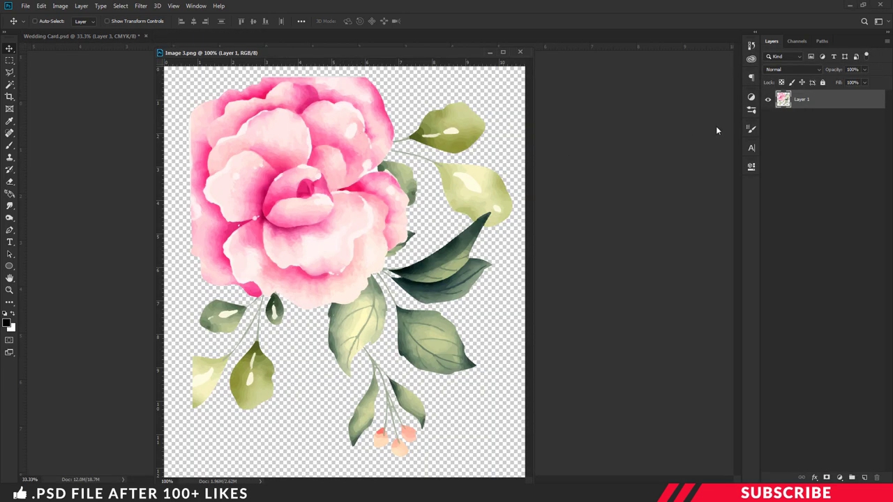
{"action": "left_click_drag", "start_coordinate": [783, 99], "coordinate": [618, 144]}
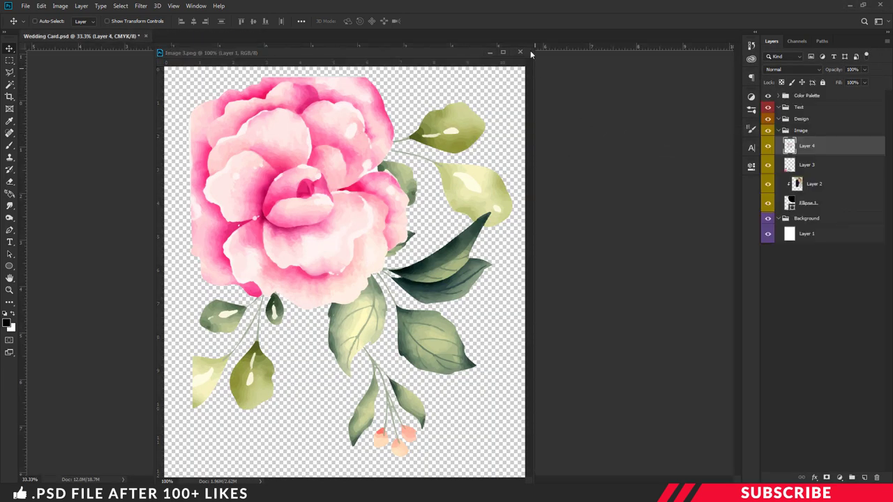
{"action": "left_click", "coordinate": [526, 50]}
- Scale the rose bouquet down into the card's top-left corner
{"action": "left_click_drag", "start_coordinate": [385, 224], "coordinate": [364, 222]}
{"action": "key", "text": "ctrl+t"}
{"action": "left_click_drag", "start_coordinate": [400, 285], "coordinate": [372, 252]}
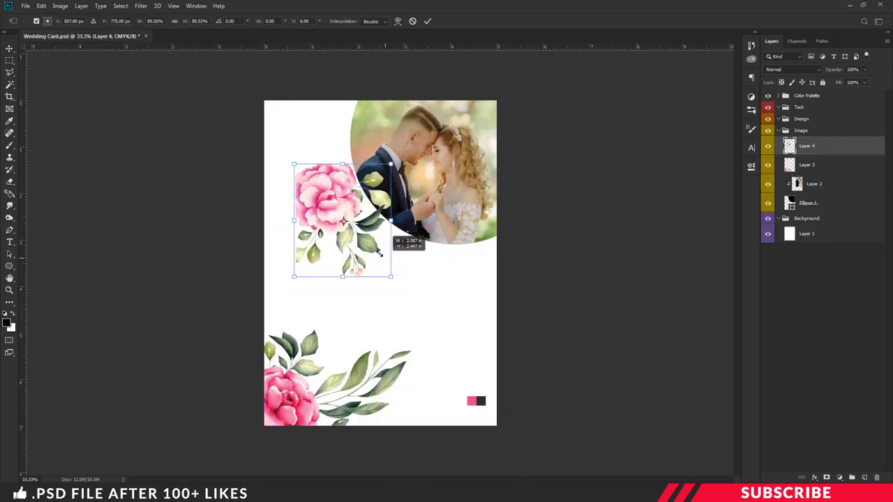
{"action": "left_click_drag", "start_coordinate": [354, 211], "coordinate": [323, 146]}
{"action": "key", "text": "Return"}
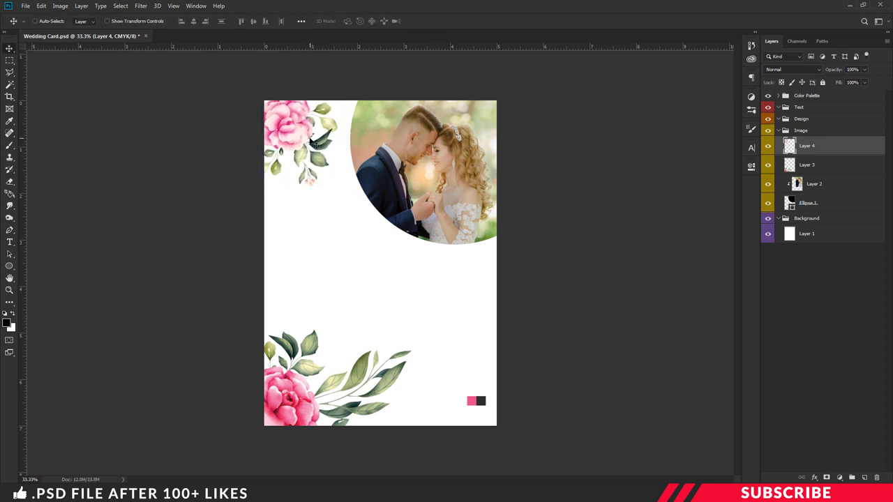
- Move the Color Palette swatch beside the top-left rose and collapse the Image group
{"action": "key", "text": "alt+period"}
{"action": "left_click_drag", "start_coordinate": [481, 405], "coordinate": [342, 161]}
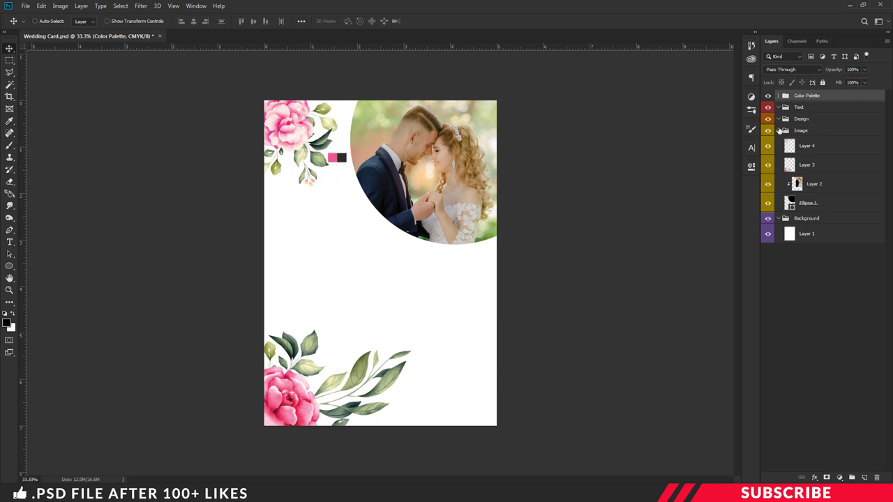
{"action": "left_click", "coordinate": [780, 131]}
{"action": "left_click", "coordinate": [799, 109]}
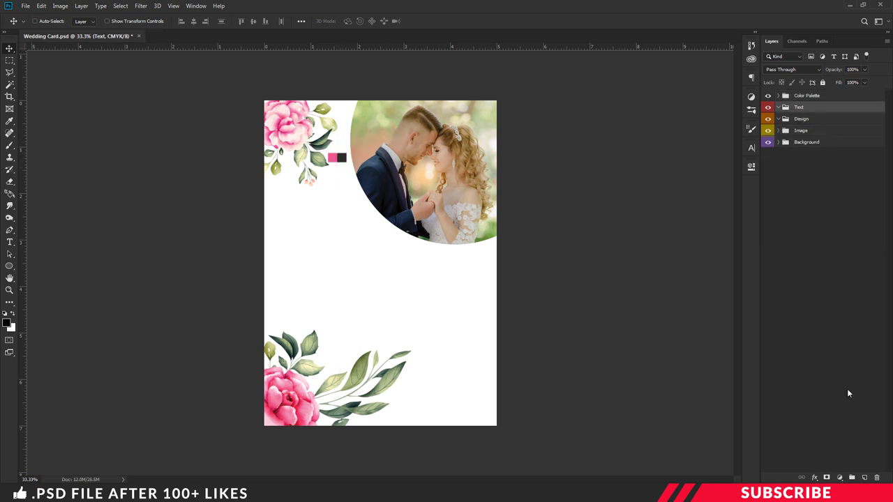
- Add a layer in the Text group and sample the swatch's pink as foreground colour
{"action": "left_click", "coordinate": [863, 477]}
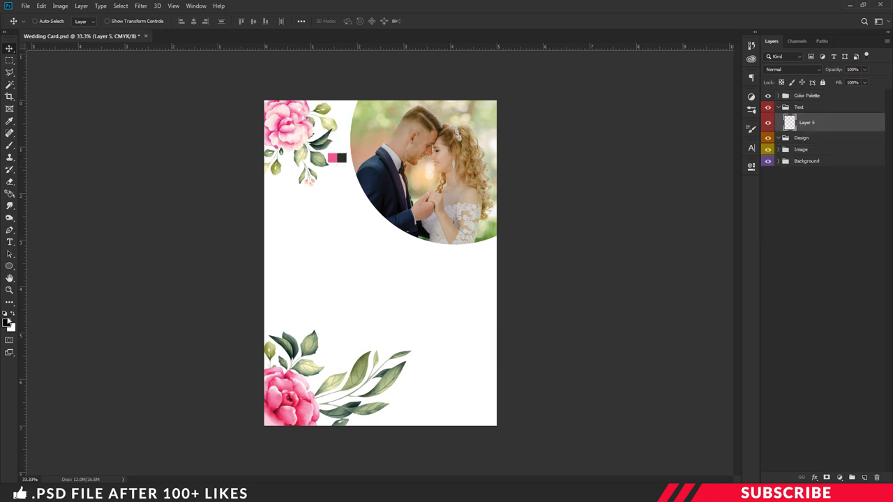
{"action": "left_click", "coordinate": [8, 320]}
{"action": "left_click", "coordinate": [334, 157]}
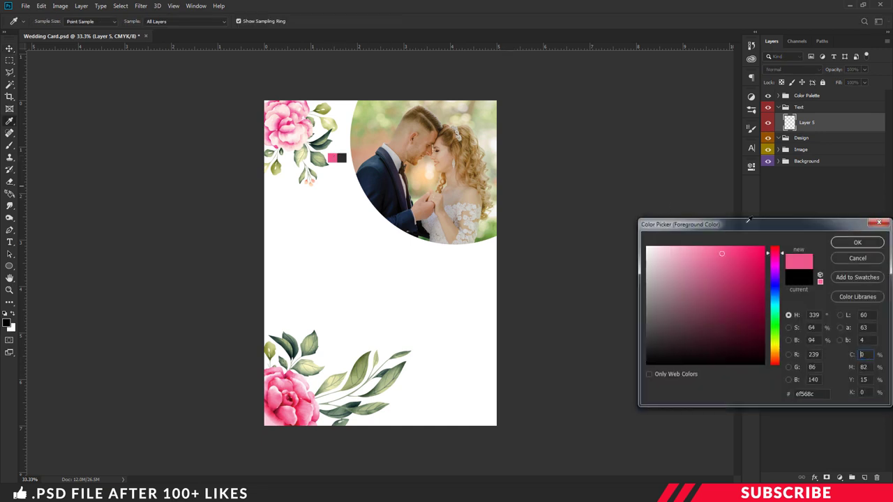
{"action": "left_click", "coordinate": [857, 243]}
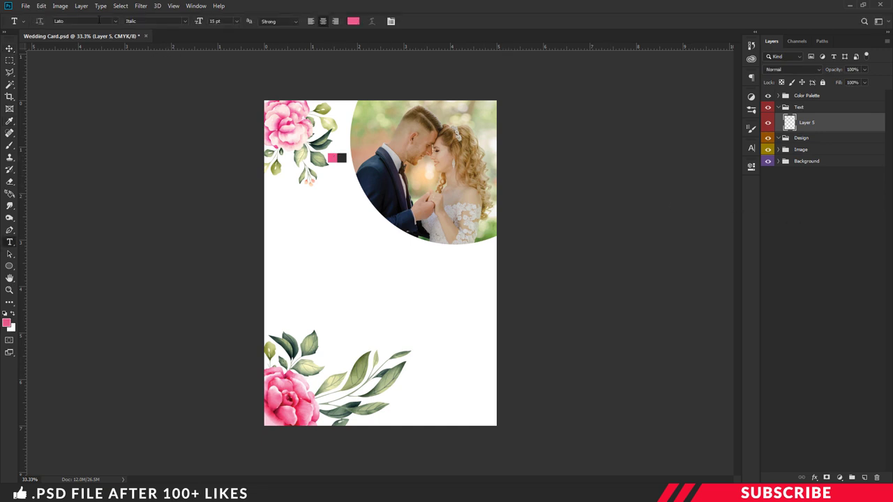
- Type 'Save' in Angilla Tattoo script on the card's left, with all caps off
{"action": "type", "text": "ang"}
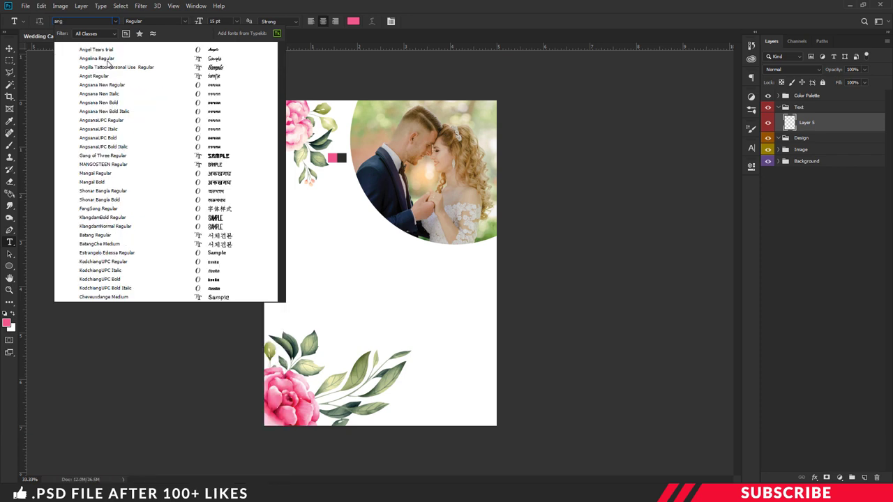
{"action": "left_click", "coordinate": [110, 68]}
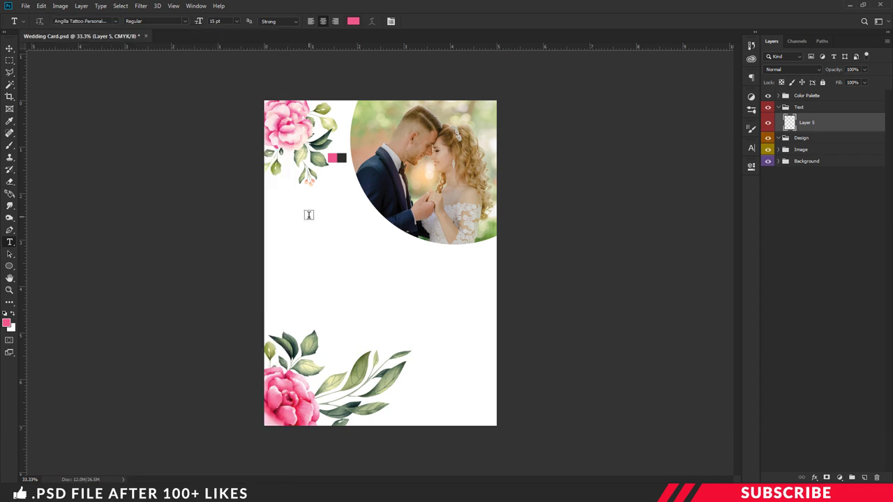
{"action": "left_click", "coordinate": [224, 21]}
{"action": "type", "text": "36"}
{"action": "left_click", "coordinate": [309, 215]}
{"action": "type", "text": "SAVE"}
{"action": "key", "text": "ctrl+a"}
{"action": "left_click", "coordinate": [751, 148]}
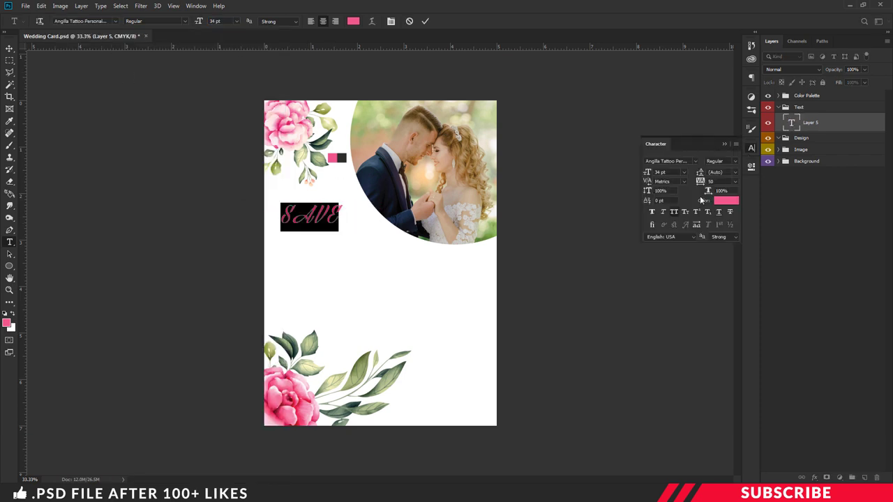
{"action": "left_click", "coordinate": [674, 212]}
{"action": "key", "text": "ctrl+plus"}
{"action": "key", "text": "ctrl+Return"}
{"action": "key", "text": "v"}
{"action": "mouse_move", "coordinate": [286, 205]}
{"action": "left_mouse_down"}
{"action": "mouse_move", "coordinate": [296, 181]}
{"action": "mouse_move", "coordinate": [286, 202]}
{"action": "mouse_move", "coordinate": [302, 222]}
{"action": "mouse_move", "coordinate": [309, 212]}
{"action": "mouse_move", "coordinate": [288, 203]}
{"action": "mouse_move", "coordinate": [302, 204]}
{"action": "left_mouse_up"}
- Duplicate the text into a smaller 14 pt 'the' line
{"action": "key", "text": "ctrl+j"}
{"action": "key", "text": "t"}
{"action": "double_click", "coordinate": [282, 202]}
{"action": "type", "text": "the"}
{"action": "key", "text": "ctrl+a"}
{"action": "key", "text": "ctrl+shift+comma"}
{"action": "key", "text": "ctrl+shift+comma"}
{"action": "key", "text": "ctrl+shift+comma"}
{"action": "key", "text": "ctrl+Return"}
- Add an enlarged 'Date' line below and arrange the three Save the Date layers
{"action": "key", "text": "ctrl+j"}
{"action": "double_click", "coordinate": [296, 221]}
{"action": "type", "text": "Date"}
{"action": "key", "text": "ctrl+a"}
{"action": "key", "text": "ctrl+shift+period"}
{"action": "key", "text": "ctrl+shift+period"}
{"action": "key", "text": "ctrl+shift+period"}
{"action": "key", "text": "ctrl+Return"}
{"action": "key", "text": "v"}
{"action": "left_click", "coordinate": [774, 162], "text": "shift"}
{"action": "key", "text": "ctrl+minus"}
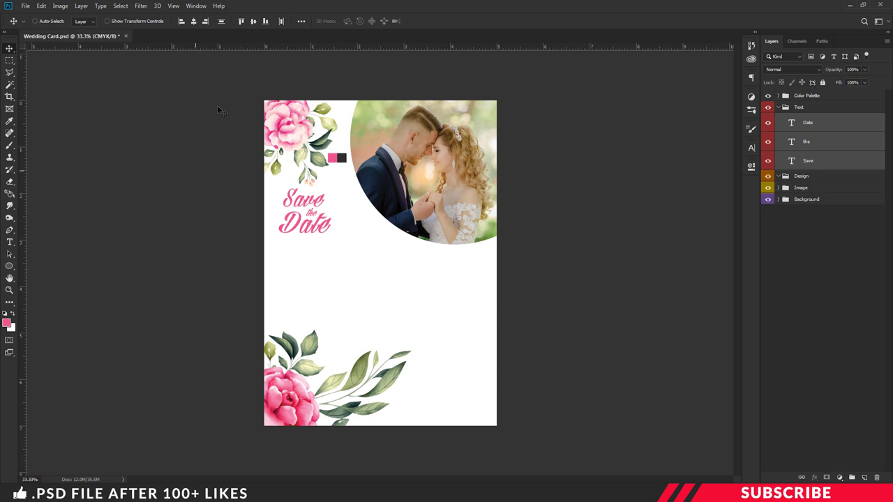
- Add a vertical guide at 50% and a horizontal guide at position 50%
{"action": "left_click", "coordinate": [174, 7]}
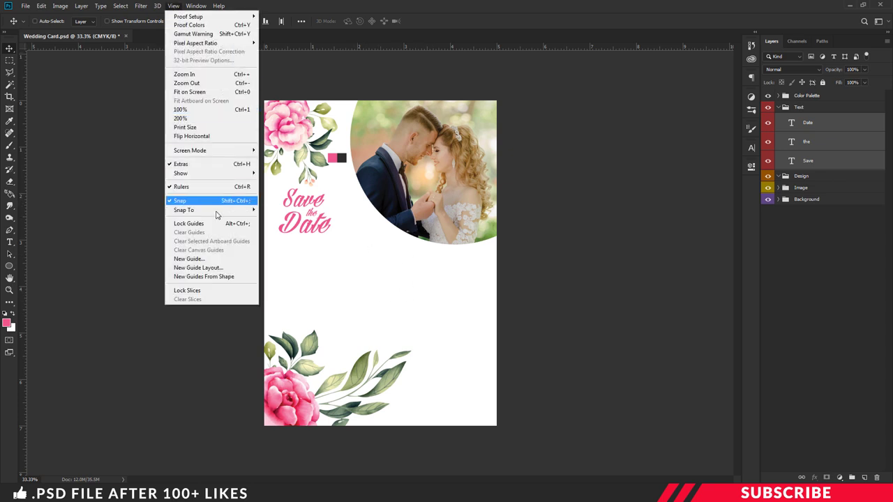
{"action": "left_click", "coordinate": [213, 260]}
{"action": "type", "text": "50"}
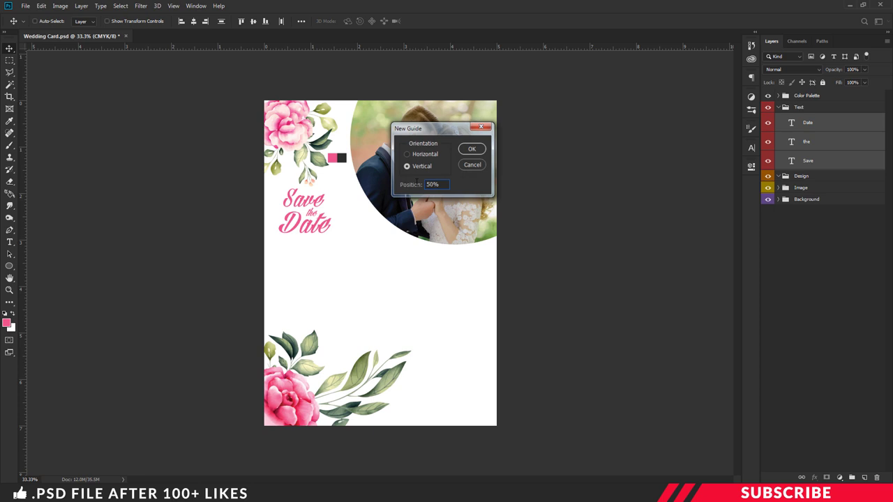
{"action": "key", "text": "Return"}
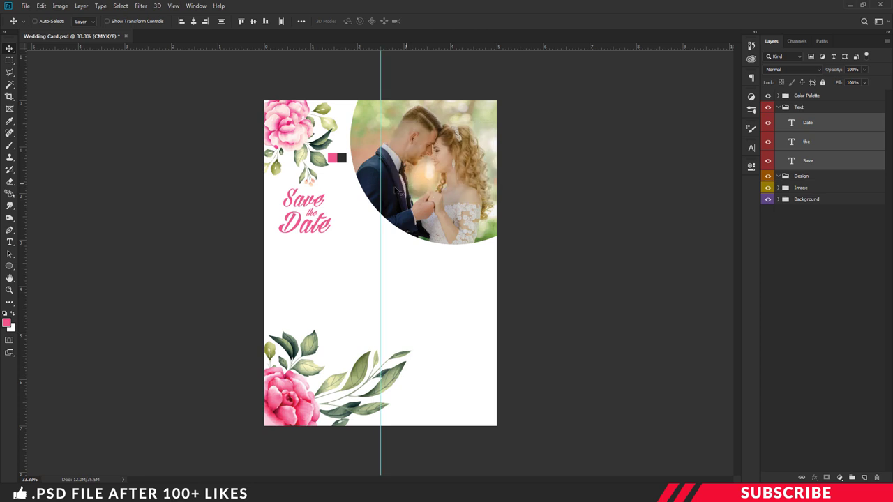
{"action": "left_click", "coordinate": [173, 6]}
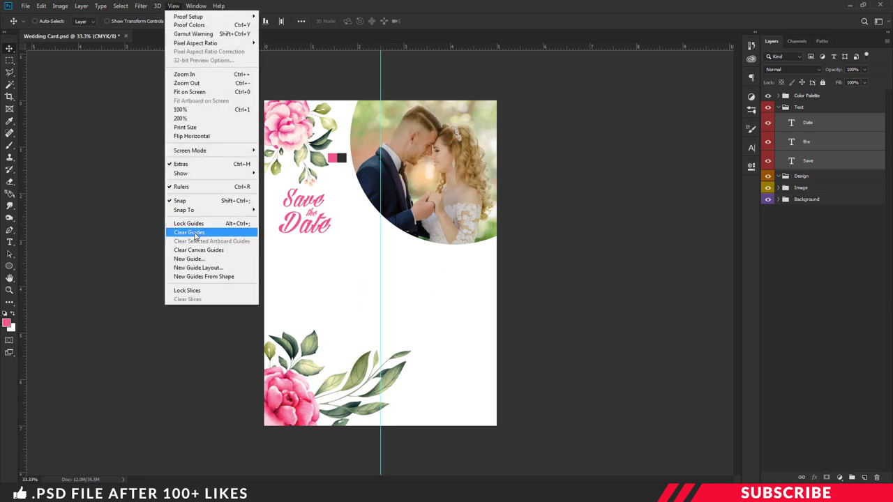
{"action": "left_click", "coordinate": [197, 260]}
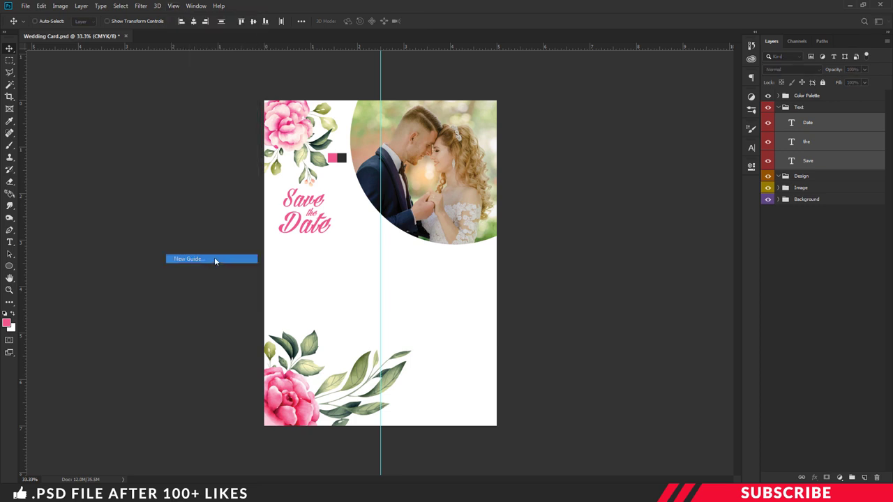
{"action": "left_click", "coordinate": [427, 154]}
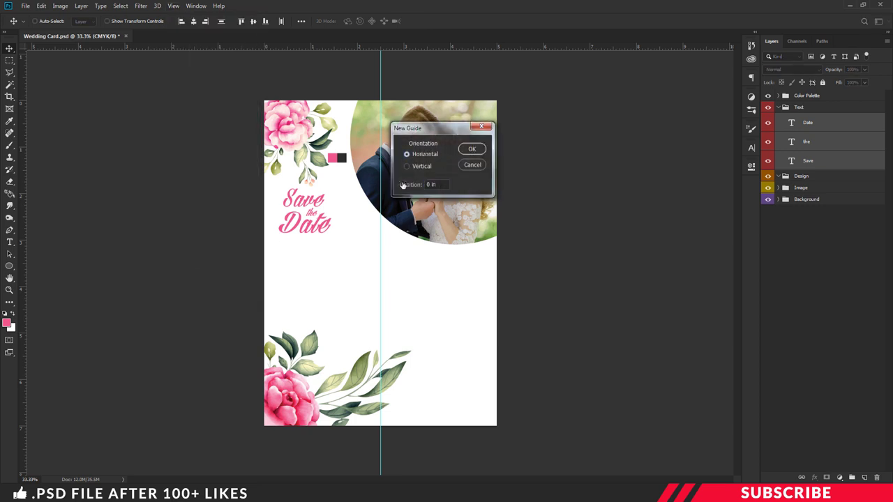
{"action": "left_click", "coordinate": [405, 184]}
{"action": "type", "text": "50"}
{"action": "key", "text": "Return"}
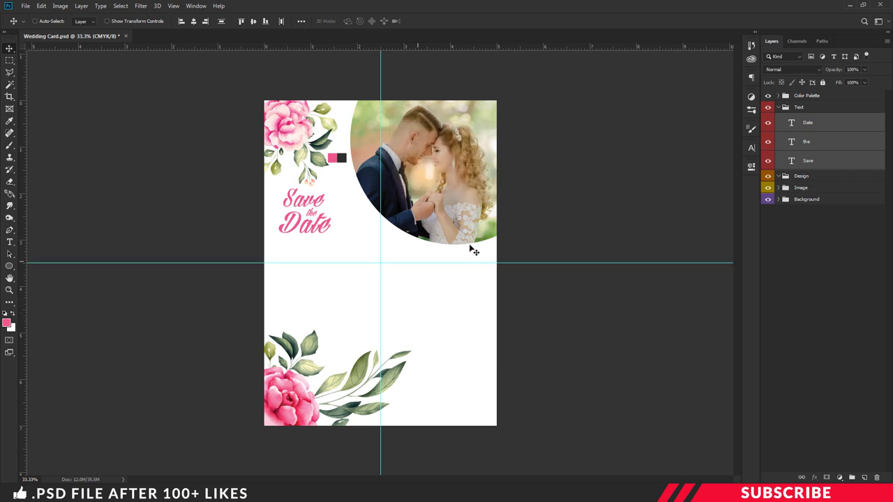
{"action": "left_click", "coordinate": [809, 128]}
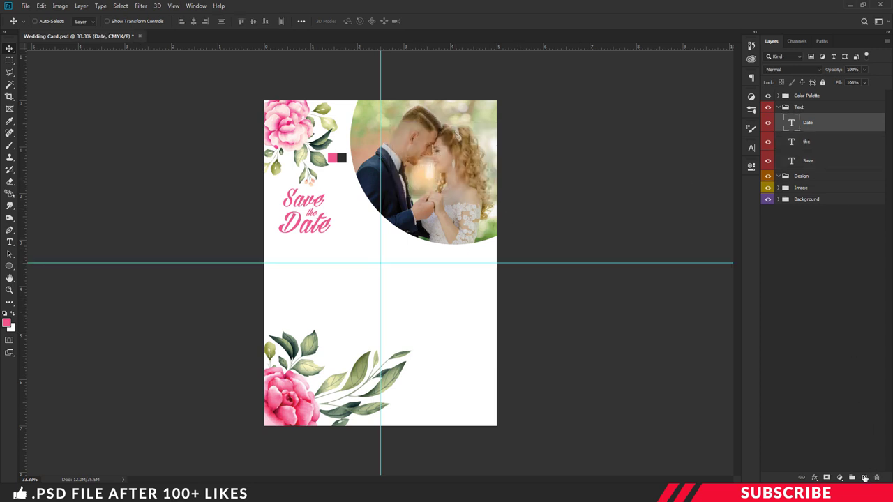
- Sample dark grey from the palette and type 'Robert' just below the photo
{"action": "left_click", "coordinate": [864, 478]}
{"action": "left_click", "coordinate": [7, 323]}
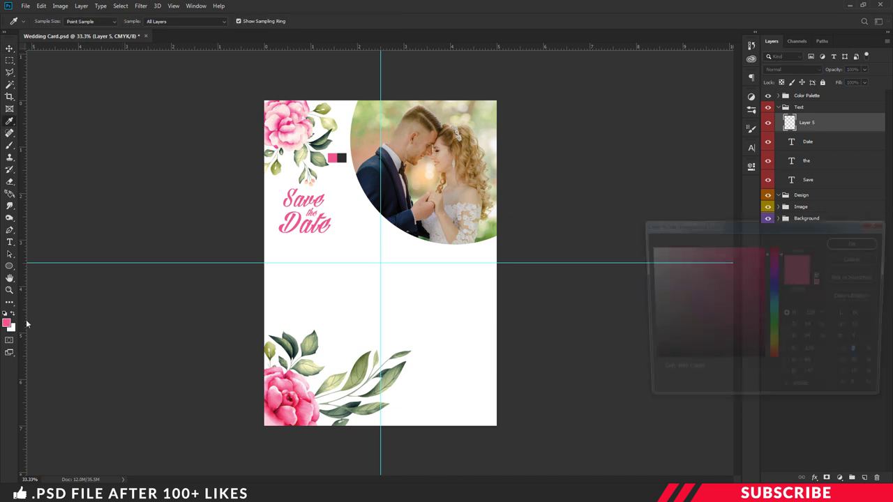
{"action": "left_click", "coordinate": [342, 157]}
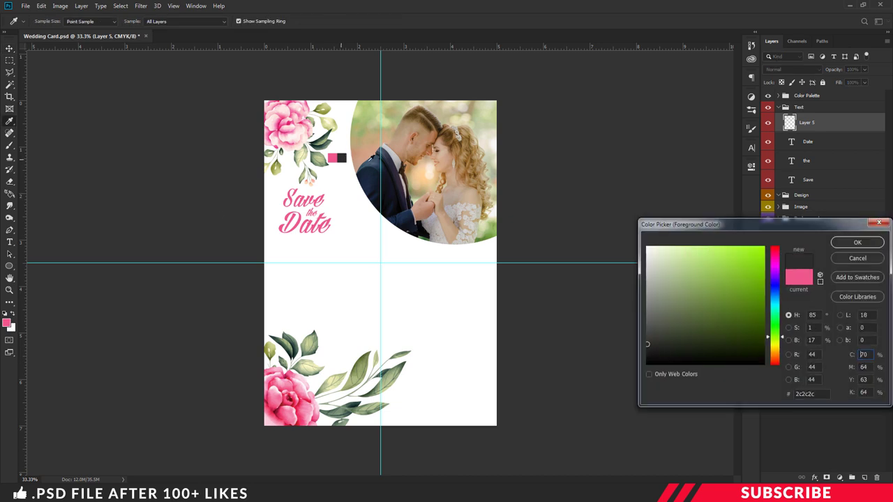
{"action": "left_click", "coordinate": [857, 243]}
{"action": "key", "text": "t"}
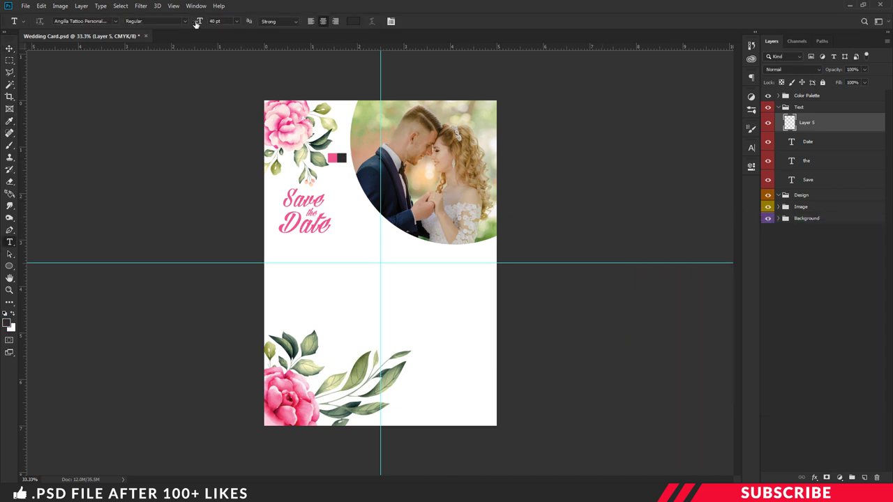
{"action": "left_click", "coordinate": [369, 272]}
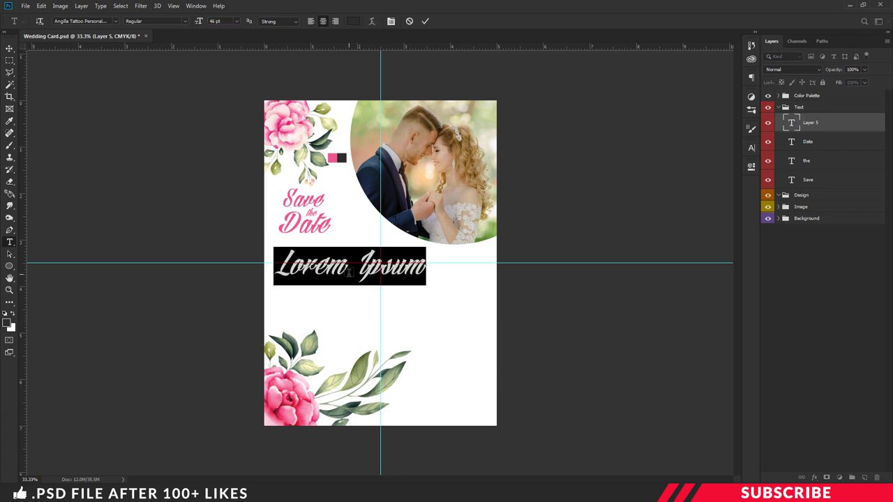
{"action": "type", "text": "Robert"}
{"action": "left_click_drag", "start_coordinate": [377, 311], "coordinate": [398, 278]}
{"action": "key", "text": "Return"}
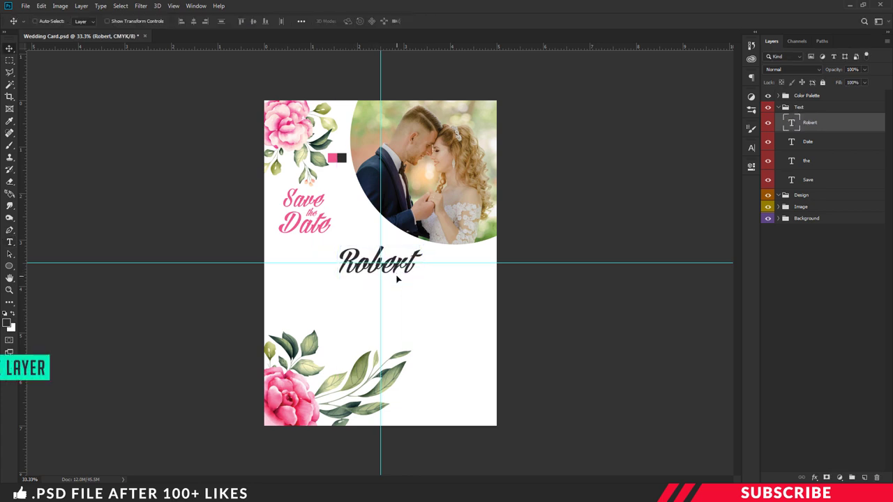
- Duplicate it into a 26 pt 'weds' line
{"action": "key", "text": "ctrl+j"}
{"action": "double_click", "coordinate": [410, 285]}
{"action": "type", "text": "weds"}
{"action": "left_click", "coordinate": [215, 21]}
{"action": "type", "text": "26"}
{"action": "key", "text": "Return"}
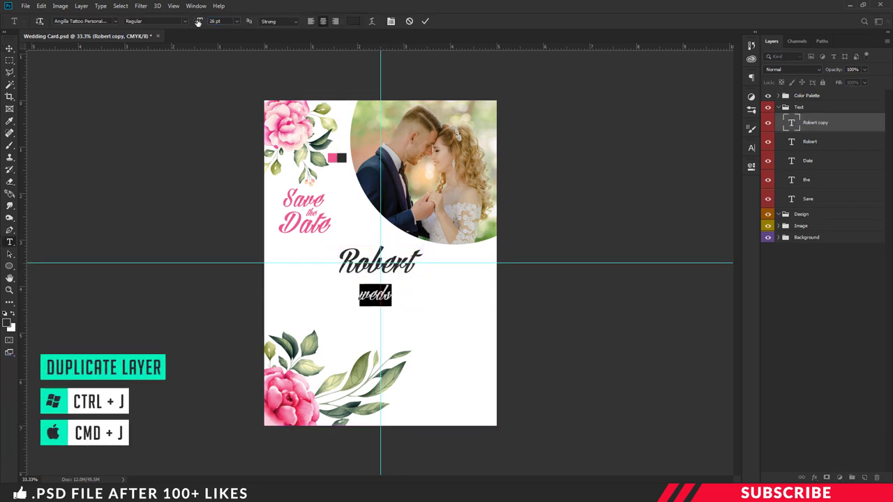
{"action": "key", "text": "ctrl+plus"}
- Duplicate again into a 60 pt 'Sara' line
{"action": "key", "text": "ctrl+j"}
{"action": "left_click", "coordinate": [215, 21]}
{"action": "type", "text": "60"}
{"action": "key", "text": "Return"}
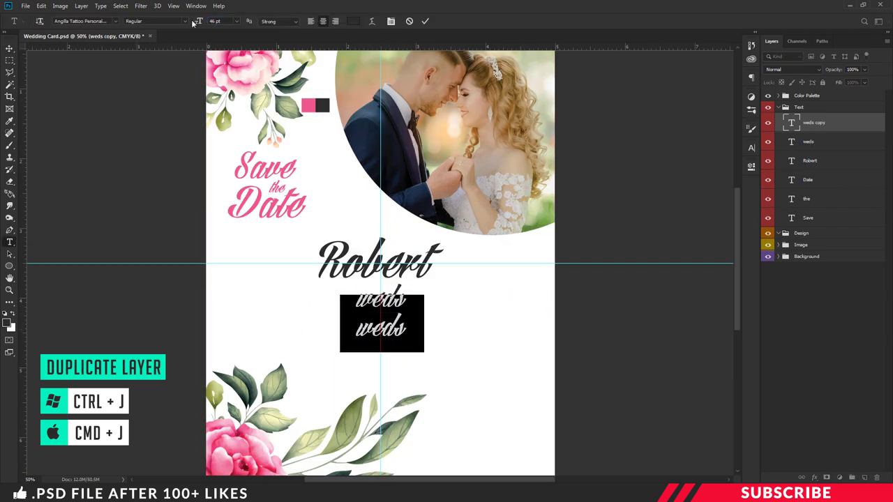
{"action": "type", "text": "Sara"}
{"action": "key", "text": "ctrl+Return"}
{"action": "key", "text": "v"}
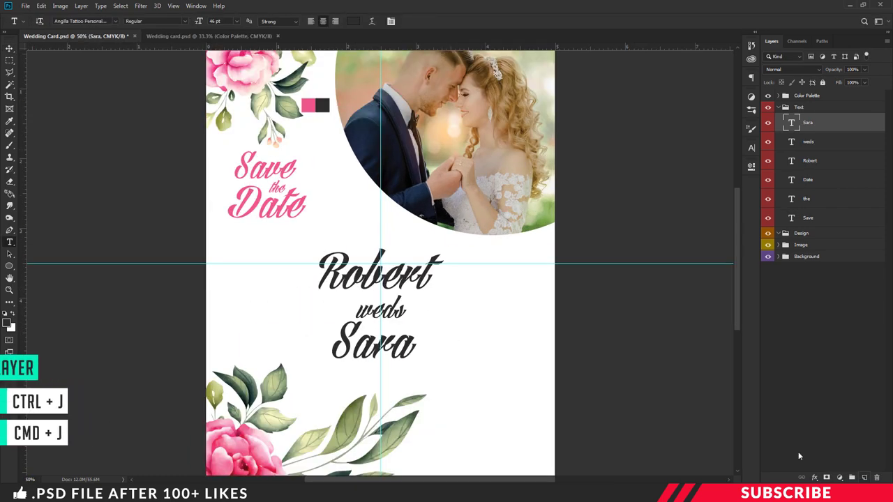
- Add a swash character text layer and position it beside Robert
{"action": "left_click", "coordinate": [450, 308]}
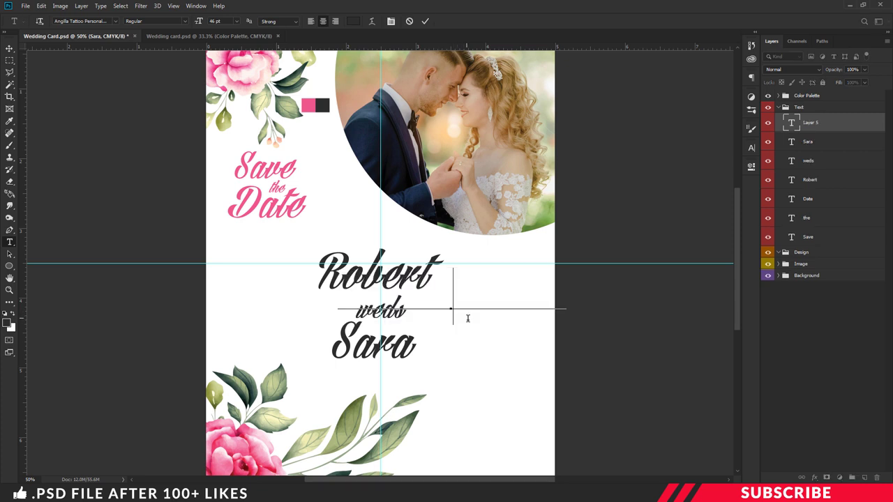
{"action": "type", "text": "-"}
{"action": "key", "text": "ctrl+Return"}
{"action": "key", "text": "v"}
{"action": "left_click_drag", "start_coordinate": [466, 320], "coordinate": [475, 310]}
{"action": "key", "text": "t"}
{"action": "left_click", "coordinate": [472, 302]}
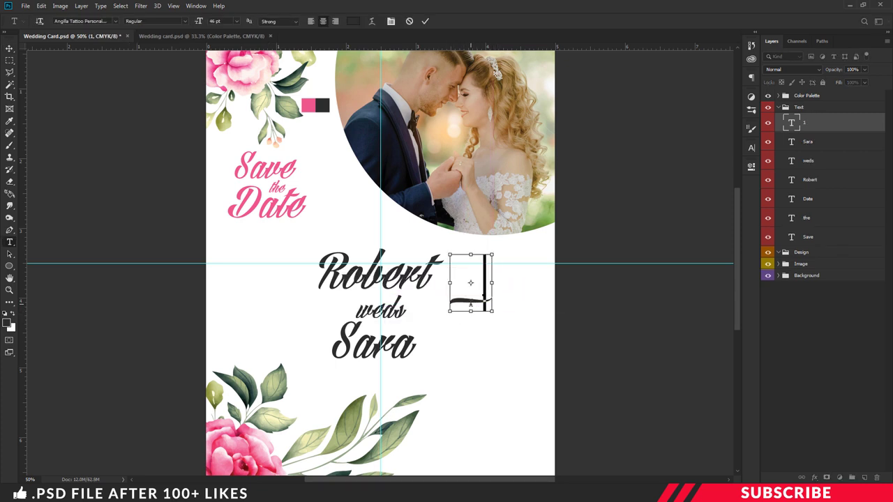
- Try several swash characters, settle on a '-' swash and set it to 38 pt
{"action": "type", "text": "-"}
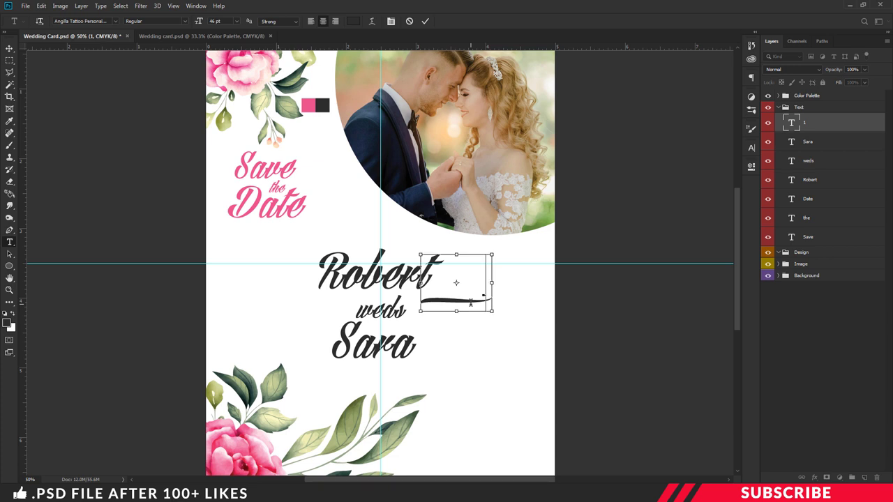
{"action": "type", "text": "-"}
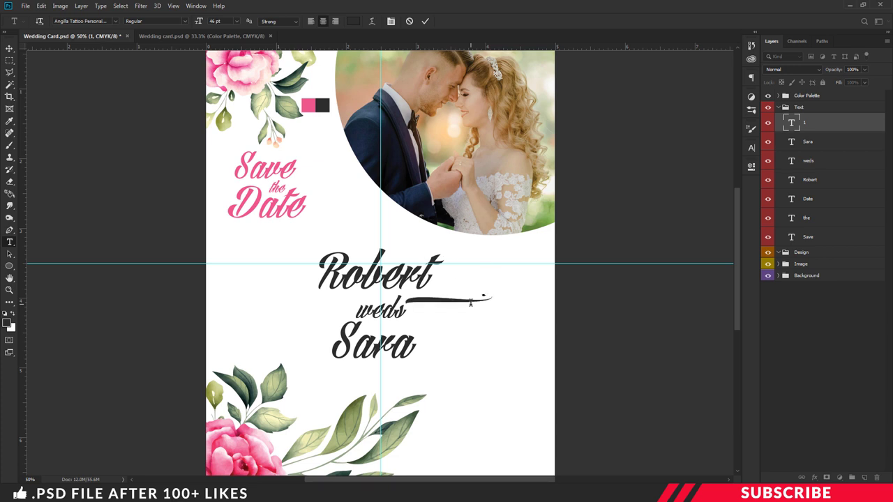
{"action": "key", "text": "BackSpace"}
{"action": "type", "text": "_"}
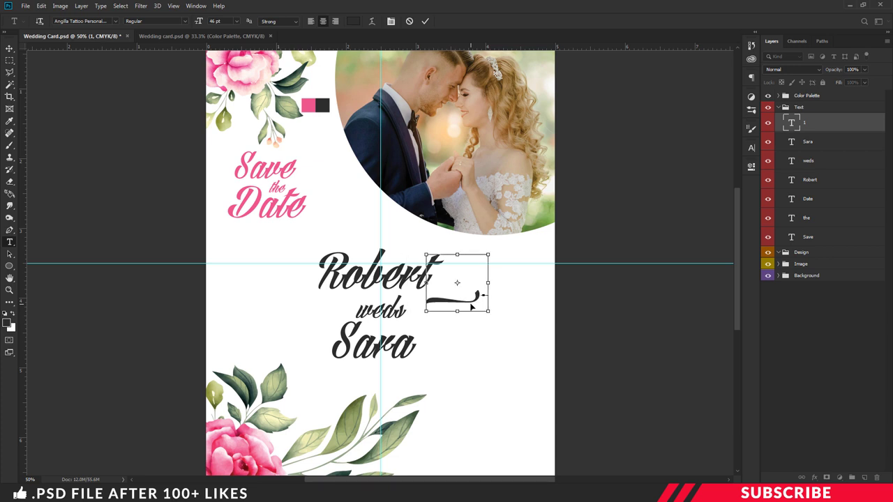
{"action": "key", "text": "BackSpace"}
{"action": "type", "text": "-"}
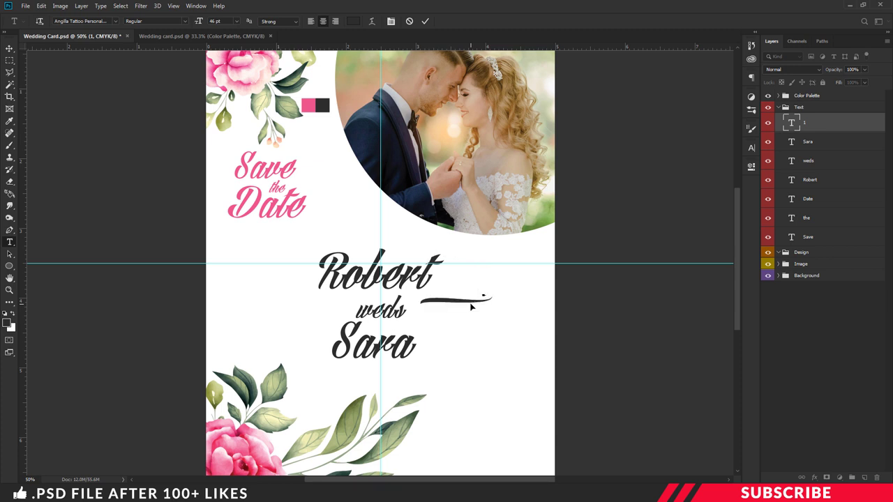
{"action": "key", "text": "ctrl+Return"}
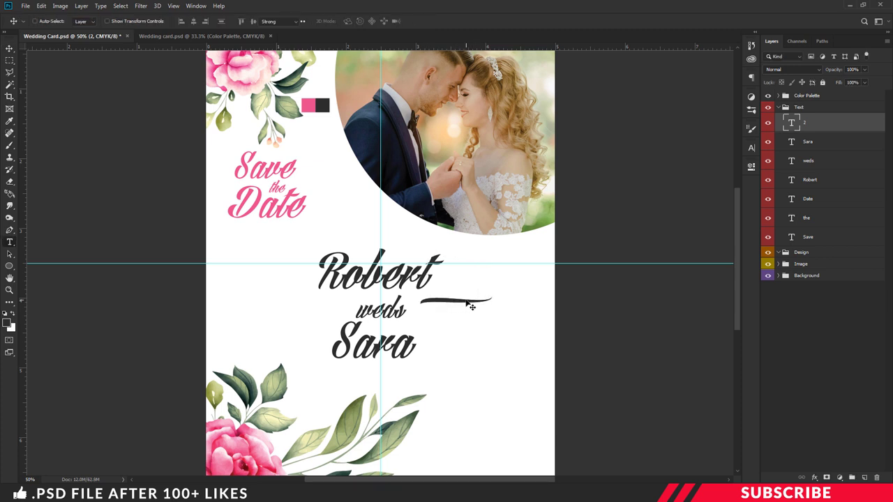
{"action": "left_click", "coordinate": [467, 302]}
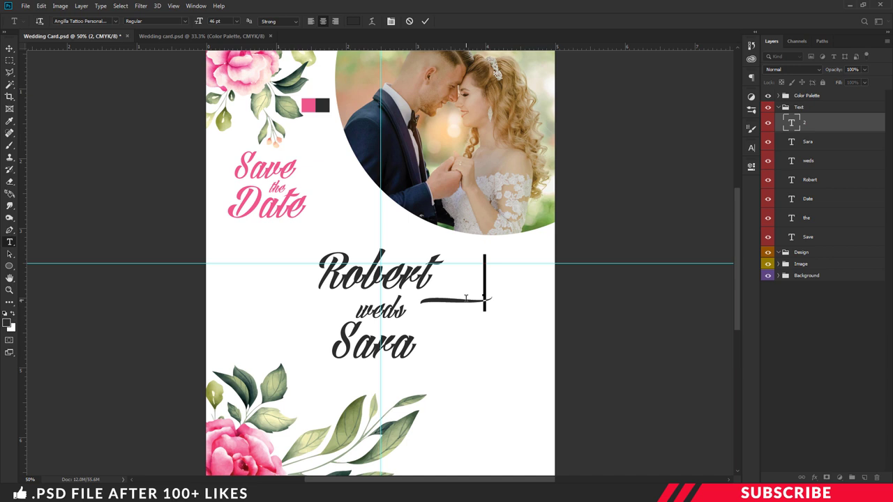
{"action": "left_click", "coordinate": [214, 21]}
{"action": "type", "text": "36"}
{"action": "key", "text": "Return"}
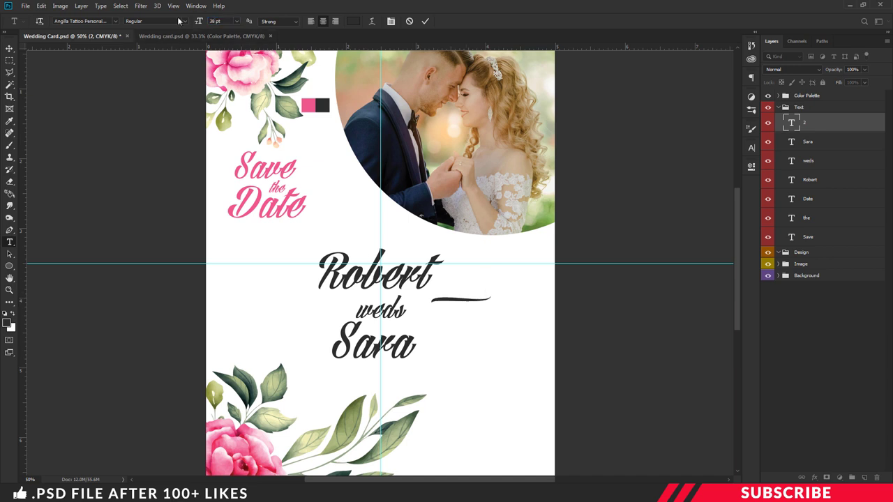
{"action": "key", "text": "Escape"}
- Place the swash above Robert, nudge a duplicate beneath Sara, and zoom out
{"action": "key", "text": "v"}
{"action": "left_click_drag", "start_coordinate": [460, 307], "coordinate": [335, 247]}
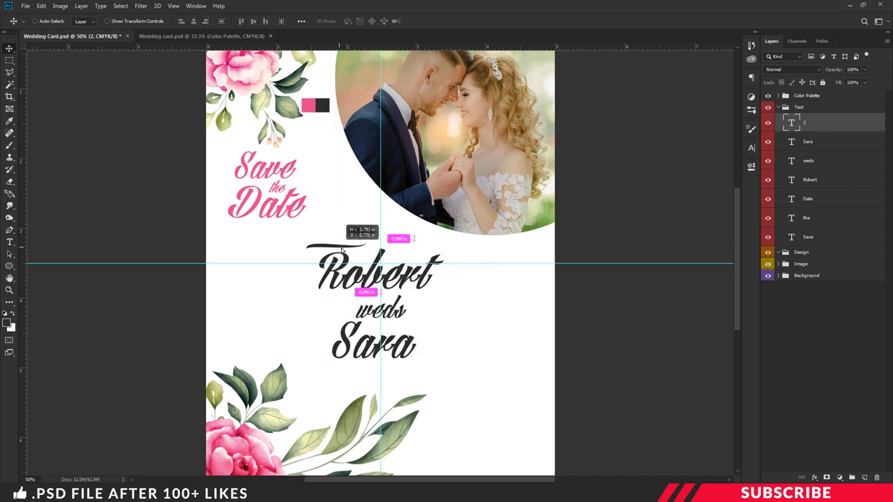
{"action": "mouse_move", "coordinate": [336, 247]}
{"action": "left_mouse_down"}
{"action": "mouse_move", "coordinate": [354, 251]}
{"action": "mouse_move", "coordinate": [414, 371]}
{"action": "left_mouse_up"}
{"action": "key", "text": "Down"}
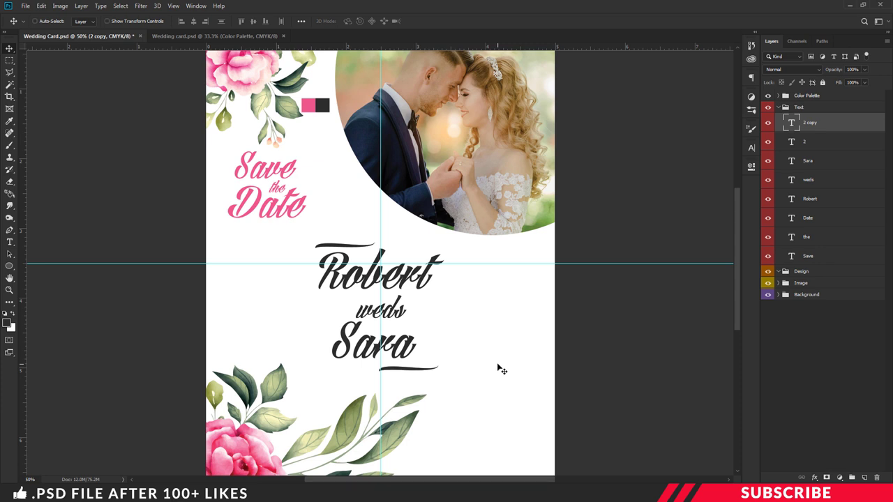
{"action": "key", "text": "Down"}
{"action": "key", "text": "ctrl+minus"}
{"action": "key", "text": "alt+bracketleft"}
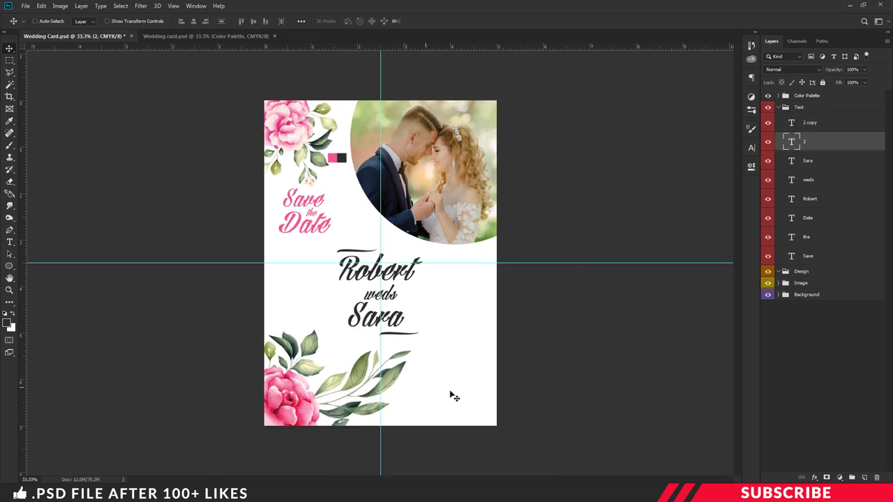
- Add a new layer in the Text group and sample the pink swatch as foreground colour
{"action": "left_click", "coordinate": [827, 124]}
{"action": "left_click", "coordinate": [864, 477]}
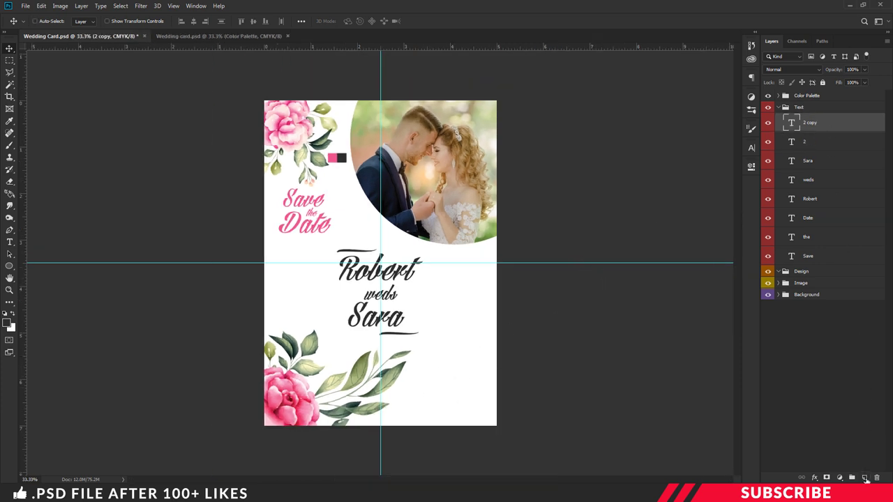
{"action": "key", "text": "i"}
{"action": "left_click", "coordinate": [8, 323]}
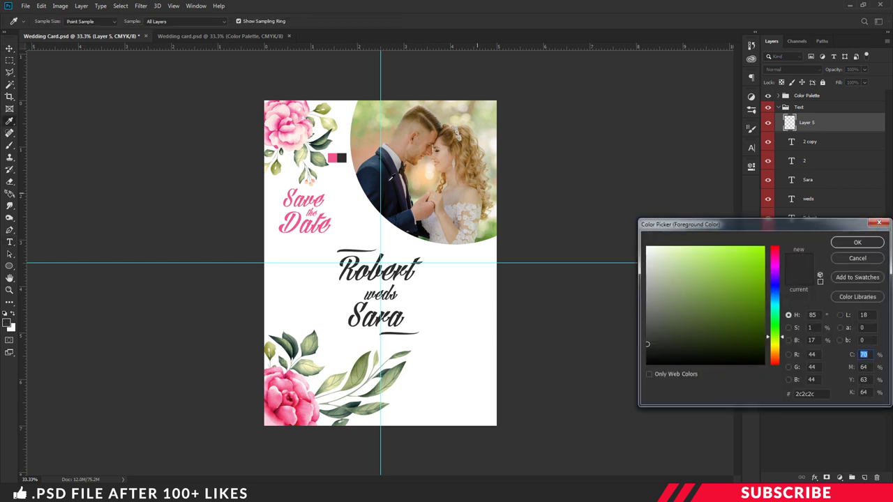
{"action": "left_click", "coordinate": [333, 155]}
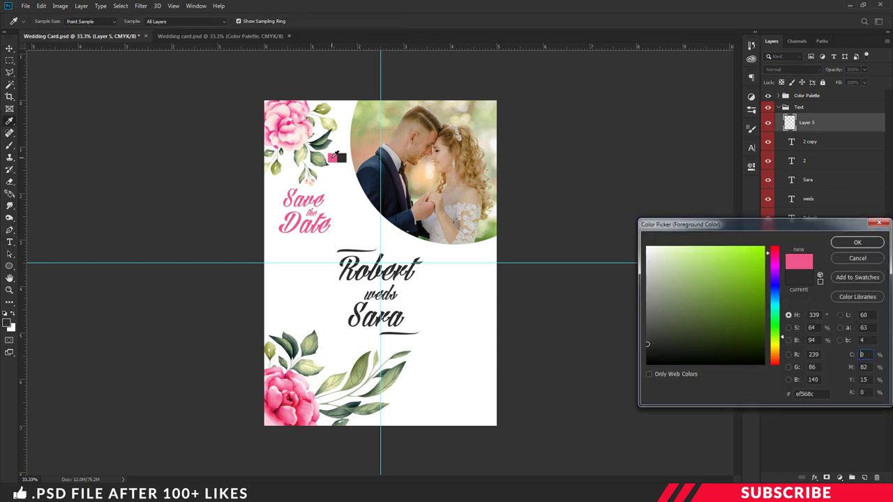
{"action": "left_click", "coordinate": [857, 242]}
- Hide the Color Palette swatches and set the text font to Lato
{"action": "key", "text": "t"}
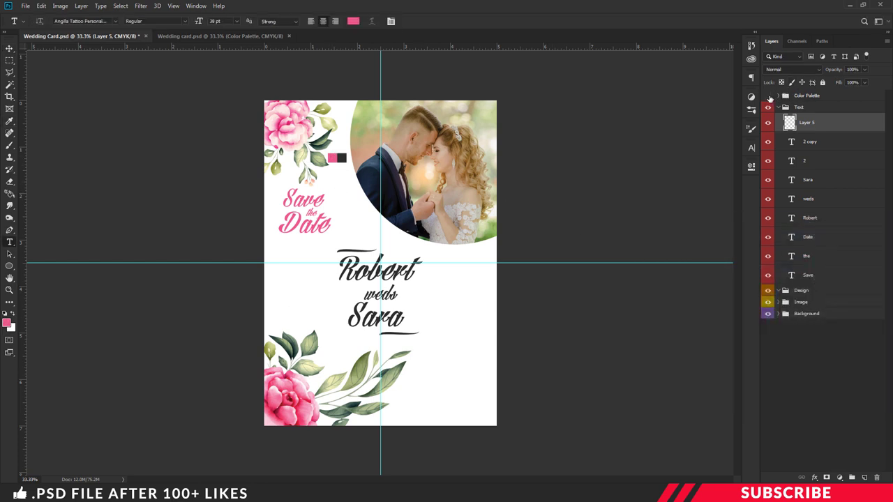
{"action": "left_click", "coordinate": [768, 98]}
{"action": "left_click", "coordinate": [105, 21]}
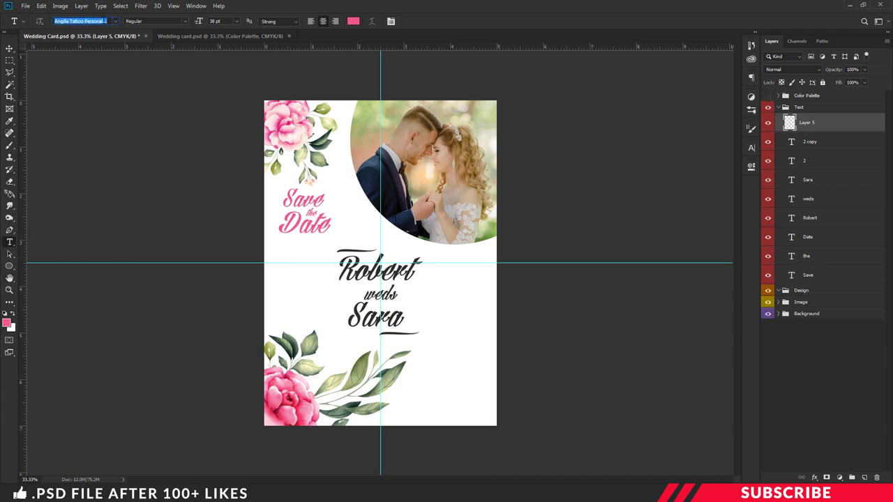
{"action": "type", "text": "lato"}
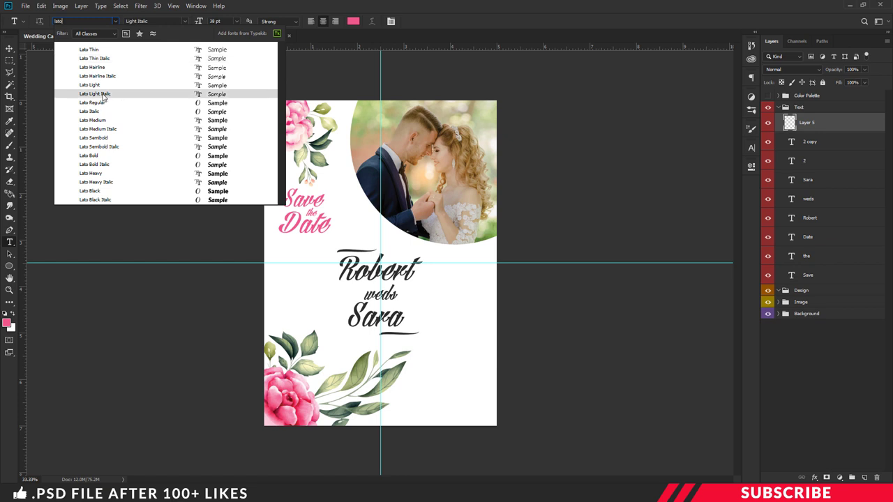
{"action": "left_click", "coordinate": [104, 103]}
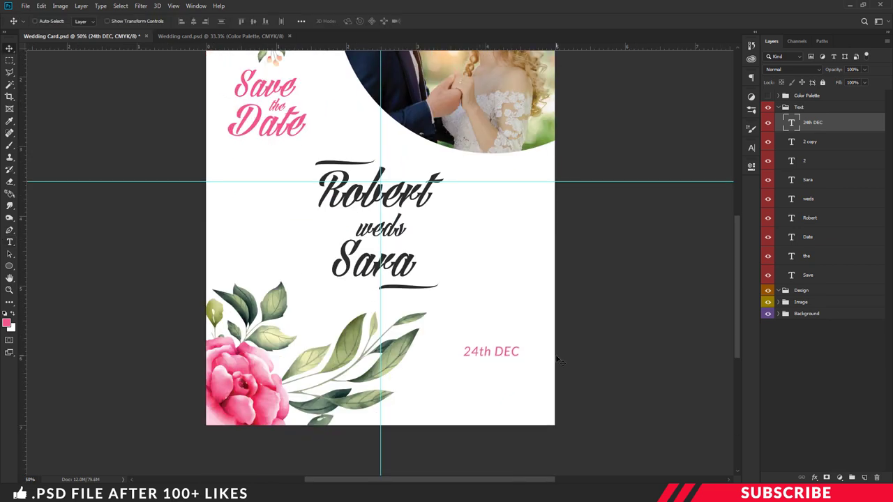
- Duplicate the 24th DEC line into 'AT 11 AM, MARY HALL,NYC' and 'DINNER TO FOLLOW' below it
{"action": "left_click_drag", "start_coordinate": [469, 346], "coordinate": [491, 372]}
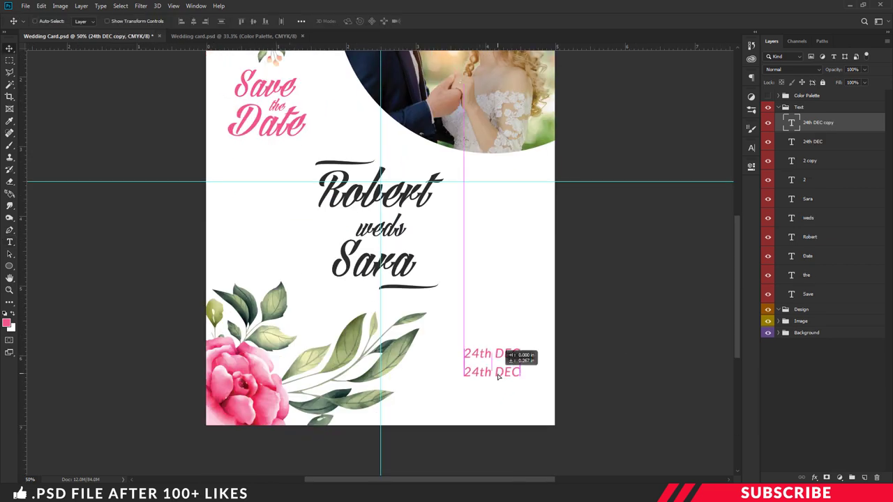
{"action": "key", "text": "ctrl+a"}
{"action": "type", "text": "AT 11 AM, MA"}
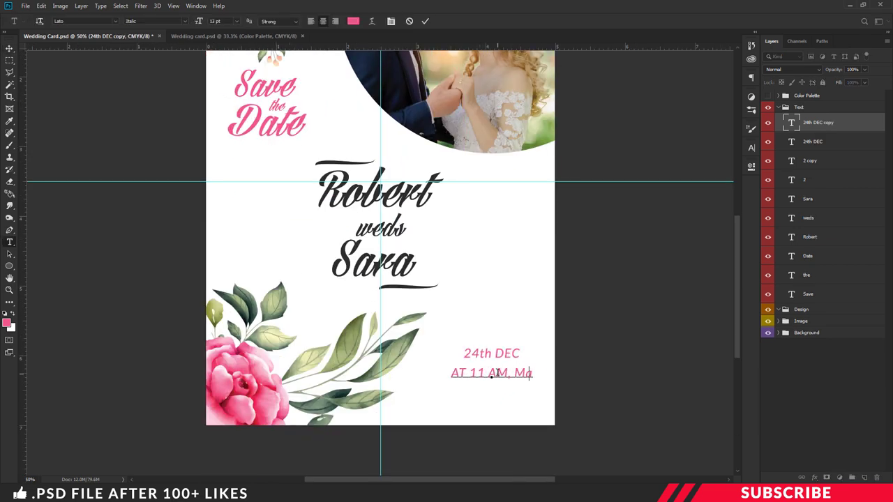
{"action": "type", "text": "RY HALL,NYC"}
{"action": "key", "text": "ctrl+Return"}
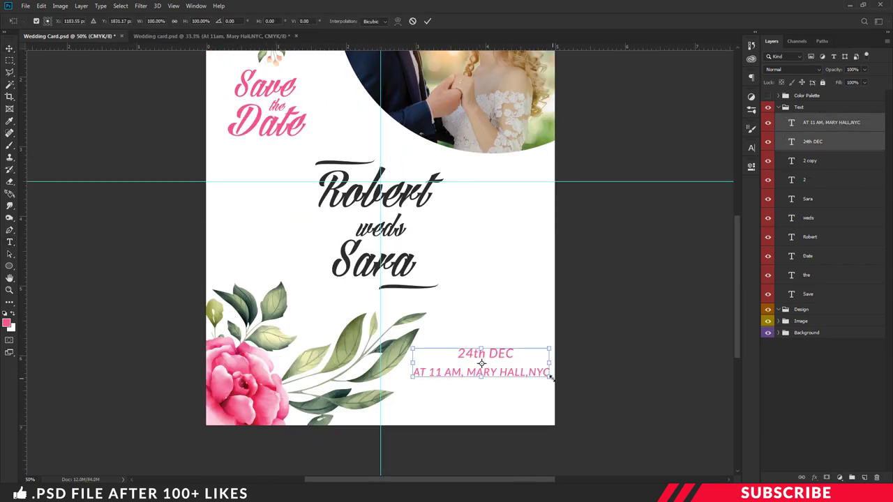
{"action": "key", "text": "v"}
{"action": "left_click_drag", "start_coordinate": [510, 383], "coordinate": [510, 404]}
{"action": "double_click", "coordinate": [510, 394]}
{"action": "type", "text": "DINNER"}
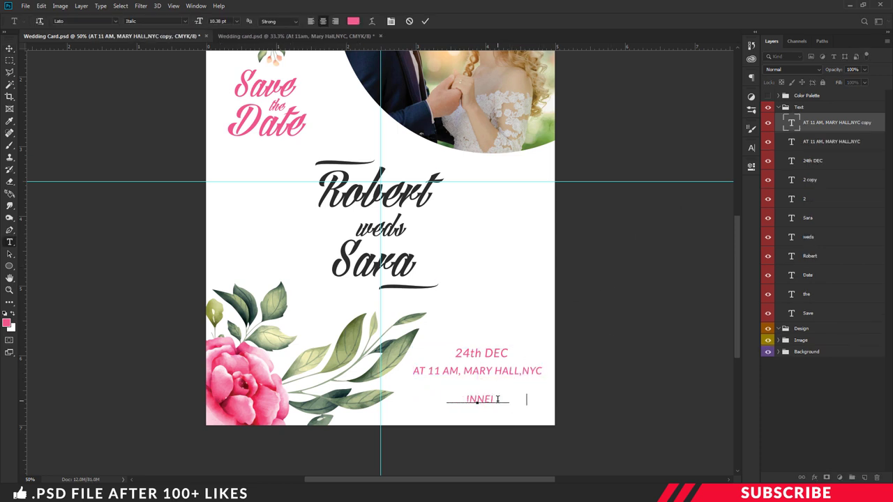
{"action": "type", "text": " TO FOLLOW"}
{"action": "key", "text": "ctrl+Return"}
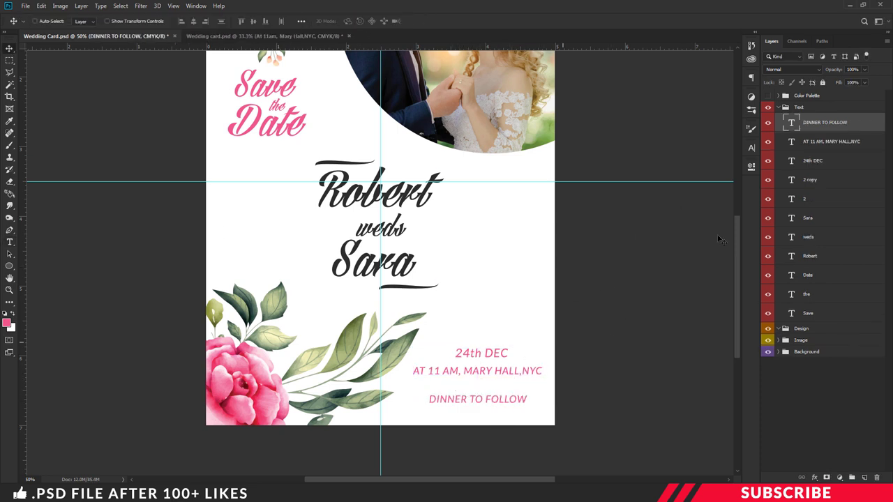
{"action": "left_click", "coordinate": [782, 108]}
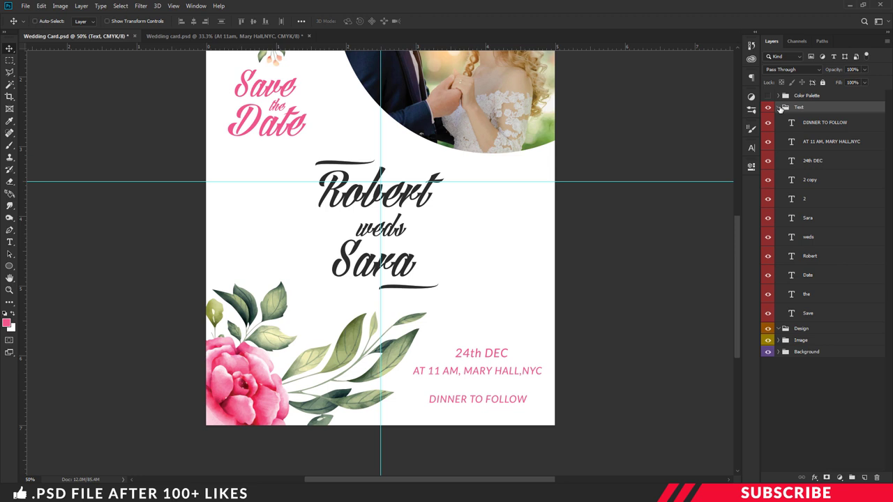
- Add a new layer in the Design group, keeping pink as the foreground colour
{"action": "left_click", "coordinate": [779, 108]}
{"action": "left_click", "coordinate": [797, 120]}
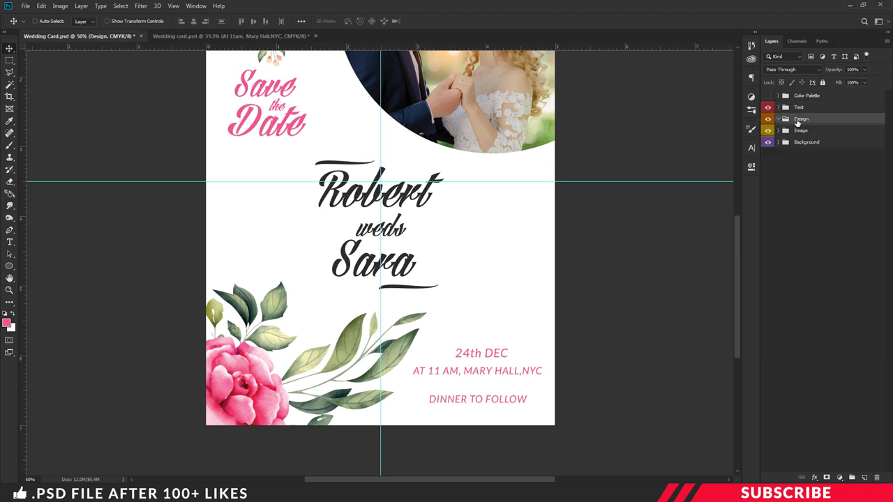
{"action": "left_click", "coordinate": [864, 478]}
{"action": "key", "text": "u"}
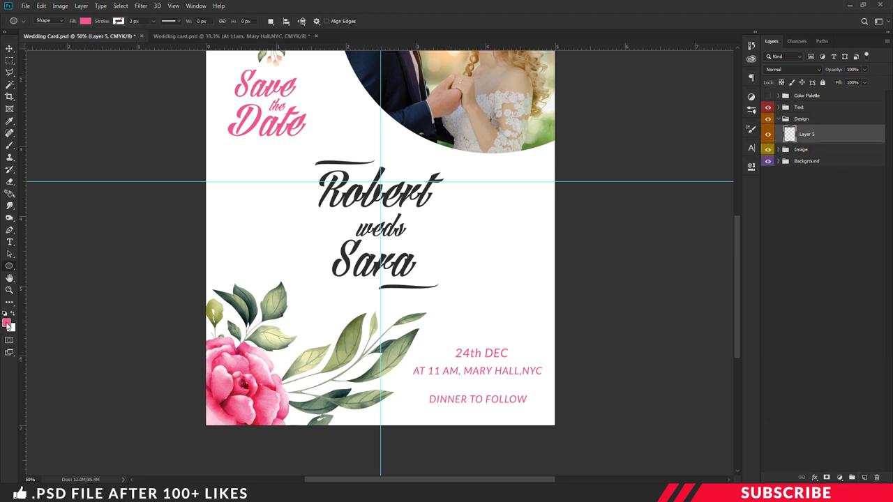
{"action": "left_click", "coordinate": [7, 323]}
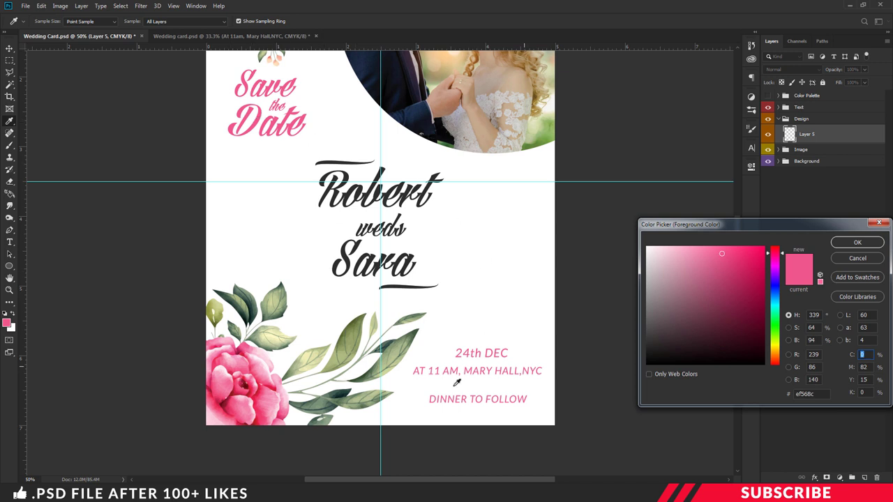
{"action": "key", "text": "Return"}
- Draw a horizontal pink line between the venue line and DINNER TO FOLLOW, then zoom out
{"action": "right_click", "coordinate": [9, 267]}
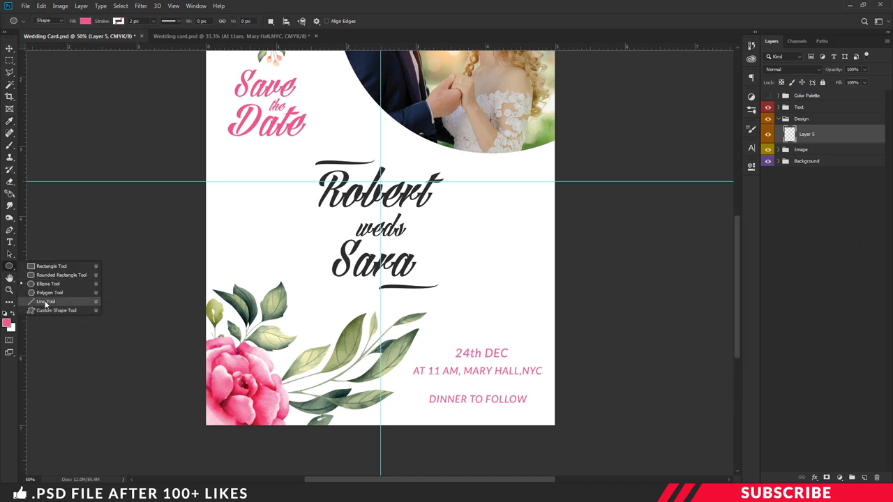
{"action": "left_click", "coordinate": [59, 301]}
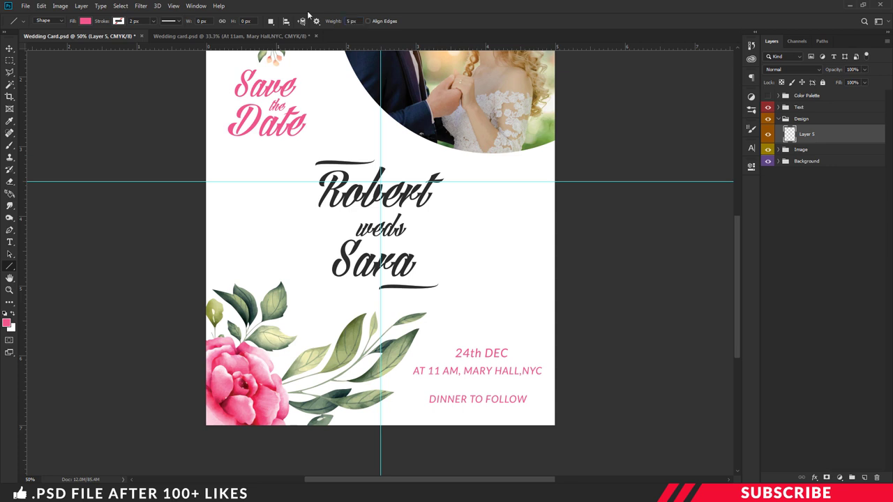
{"action": "left_click_drag", "start_coordinate": [449, 385], "coordinate": [511, 385]}
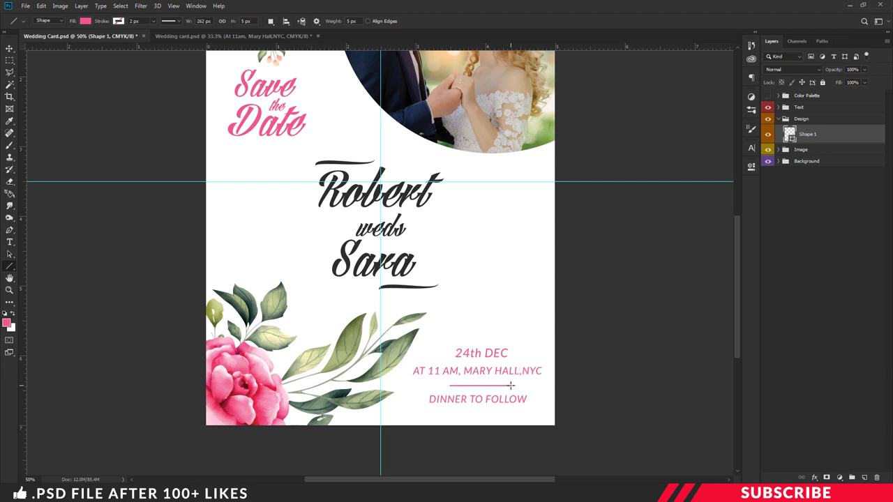
{"action": "key", "text": "ctrl+minus"}
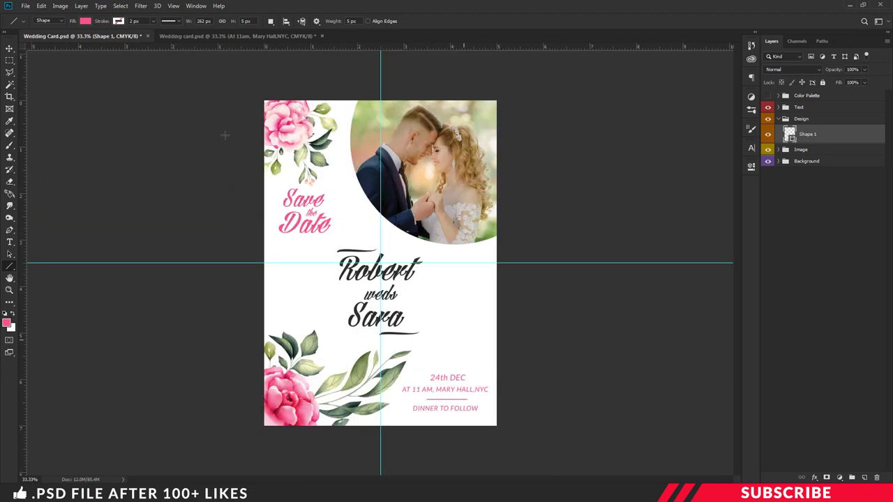
{"action": "left_click", "coordinate": [8, 52]}
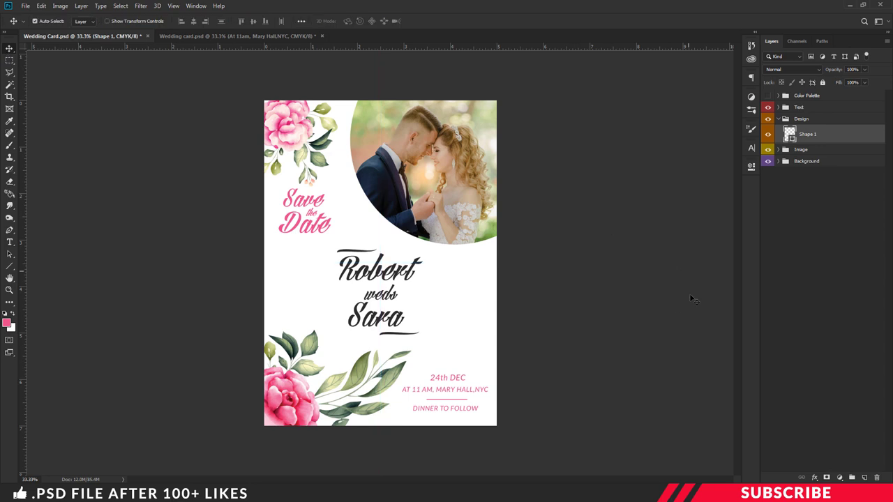
- Hide the guides and collapse the Design group in the Layers panel
{"action": "key", "text": "ctrl+semicolon"}
{"action": "left_click", "coordinate": [779, 119]}
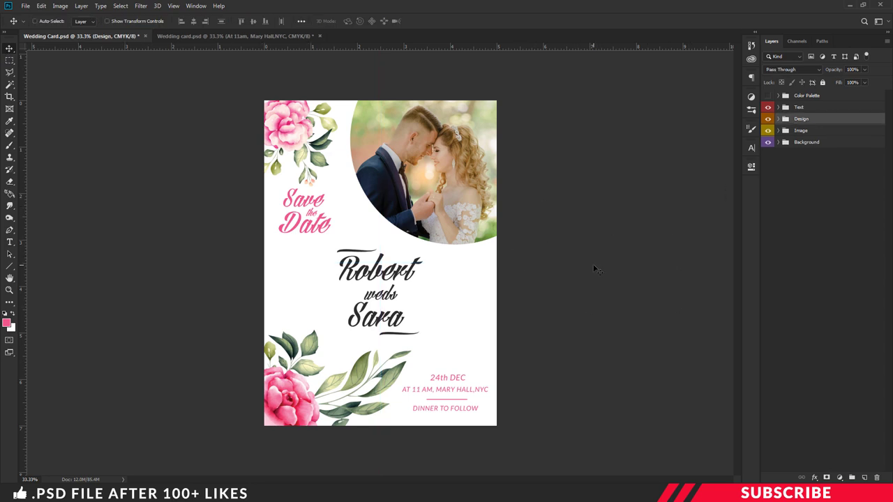